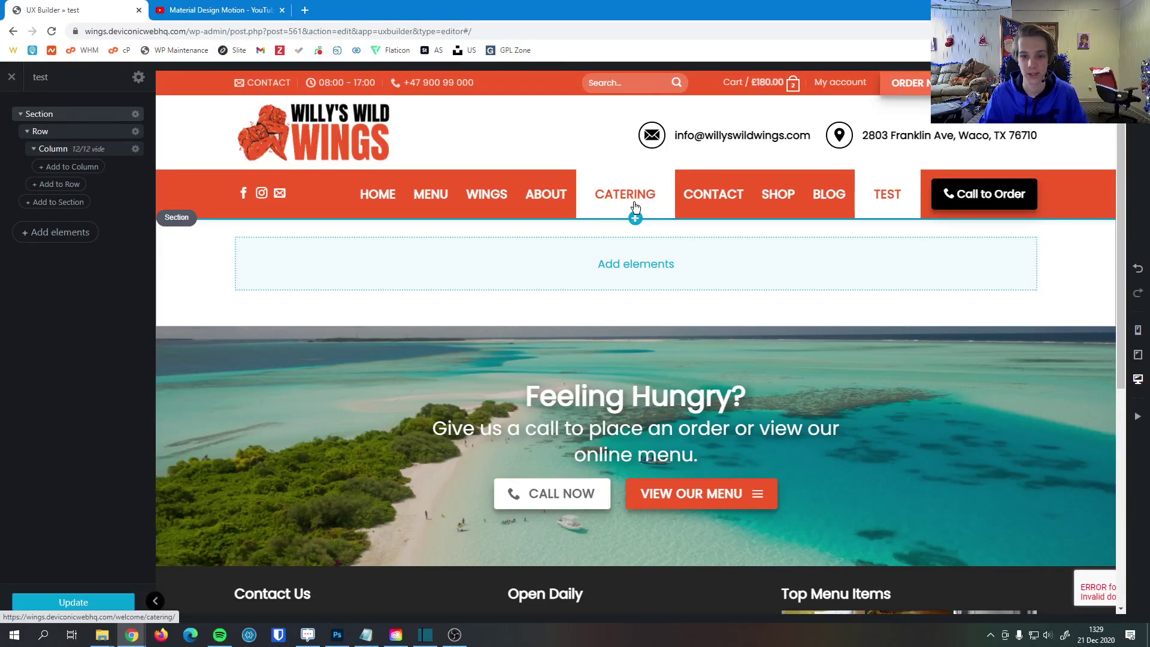
Add a Products element found by searching 'pro', keeping the Default preset, to show the Wing Product at £90.00.
left_click(637, 264)
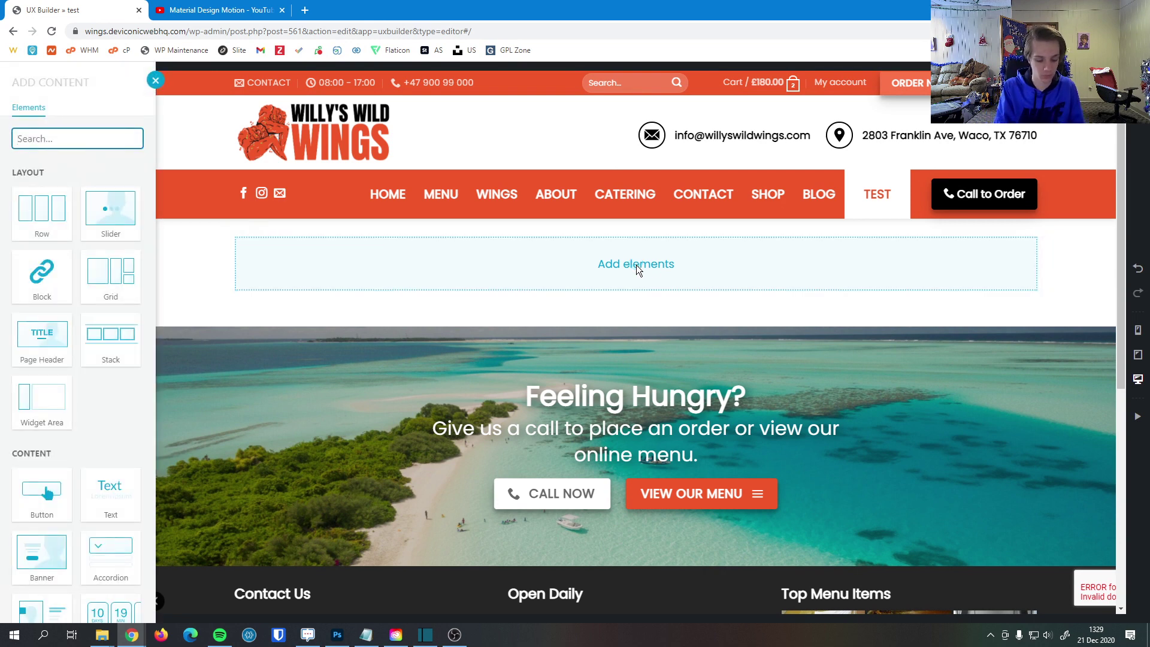
type("p")
key("BackSpace")
type("pro")
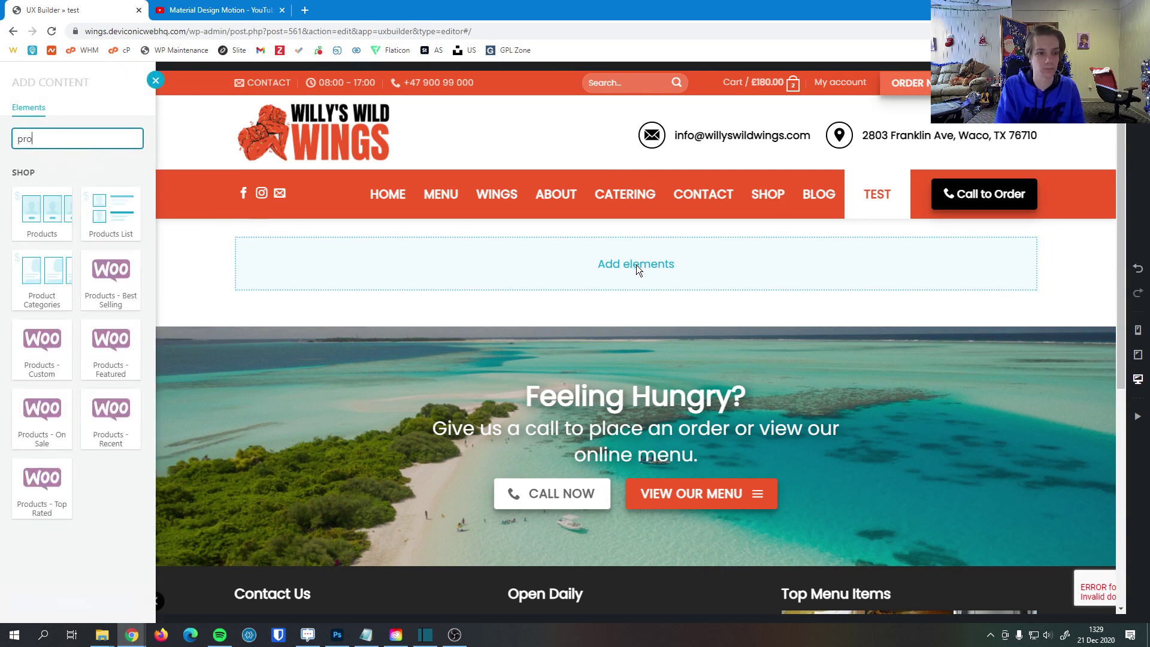
left_click(42, 218)
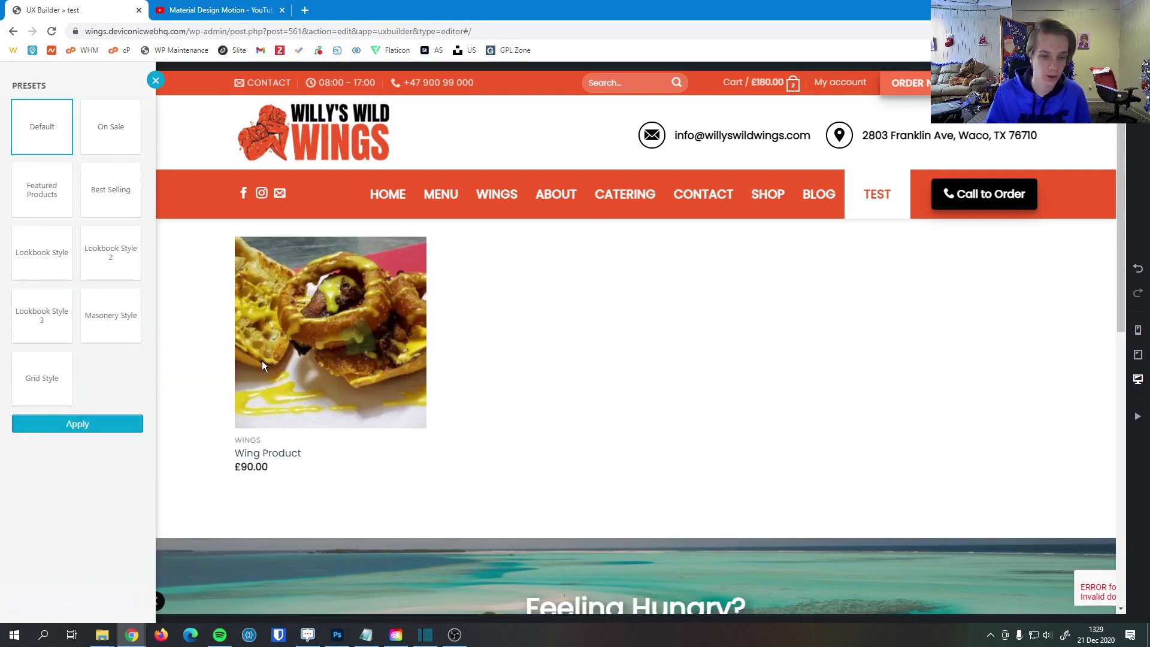
left_click(106, 426)
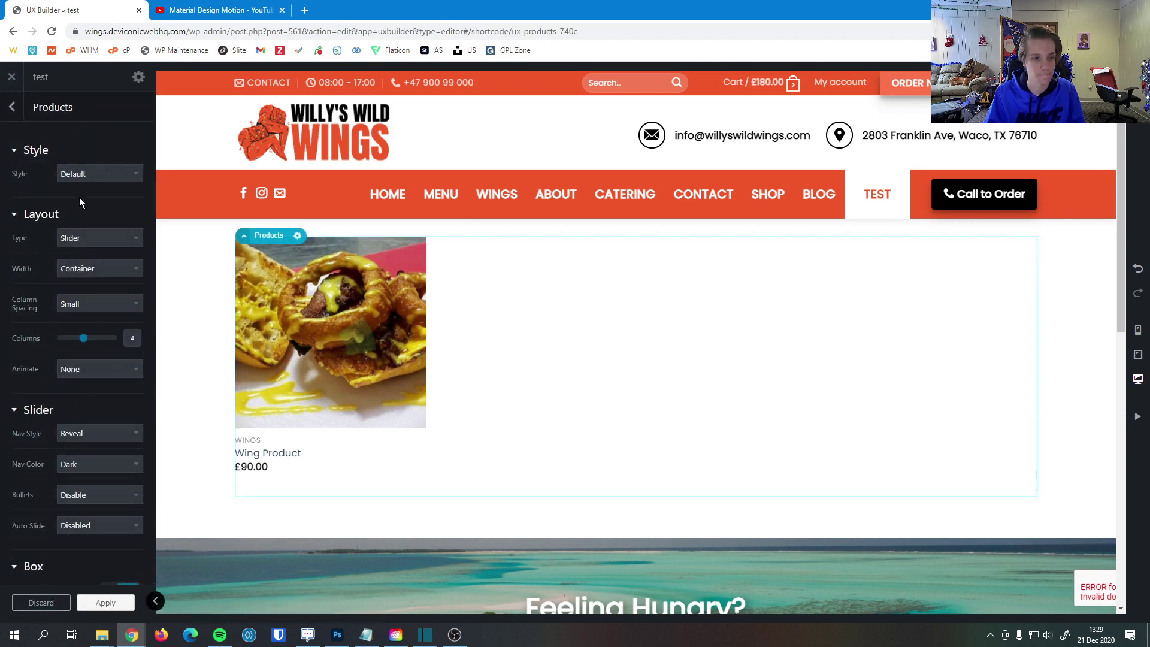
Preview the Shade, Push and Badge card styles, then settle on the Overlay style.
left_click(86, 175)
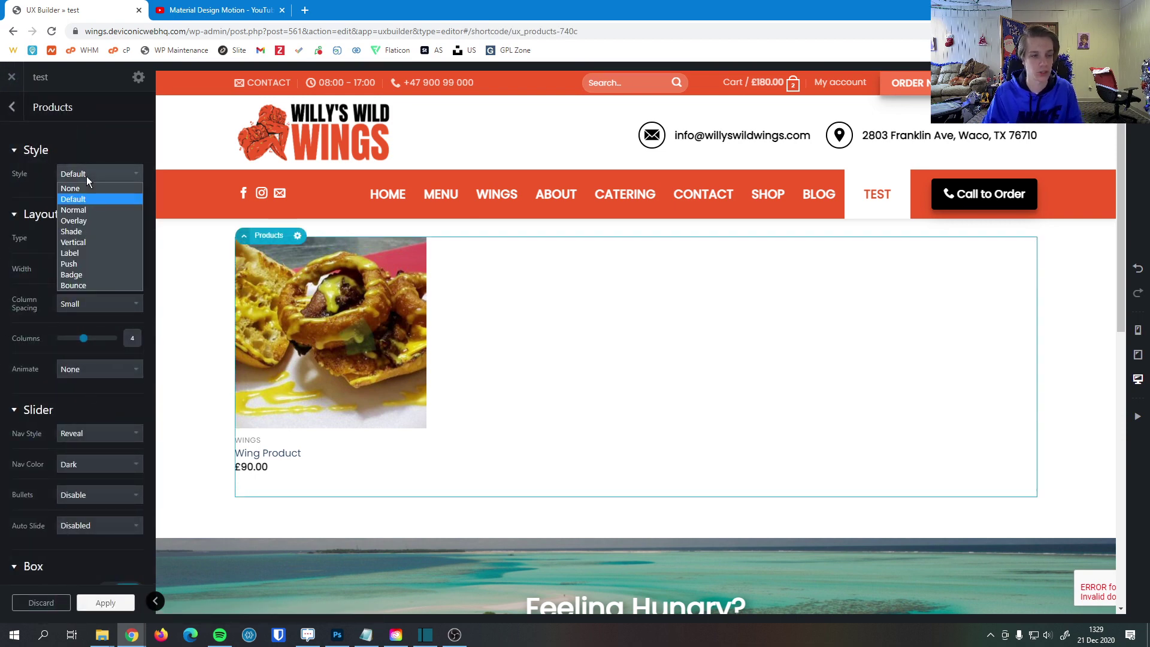
left_click(98, 232)
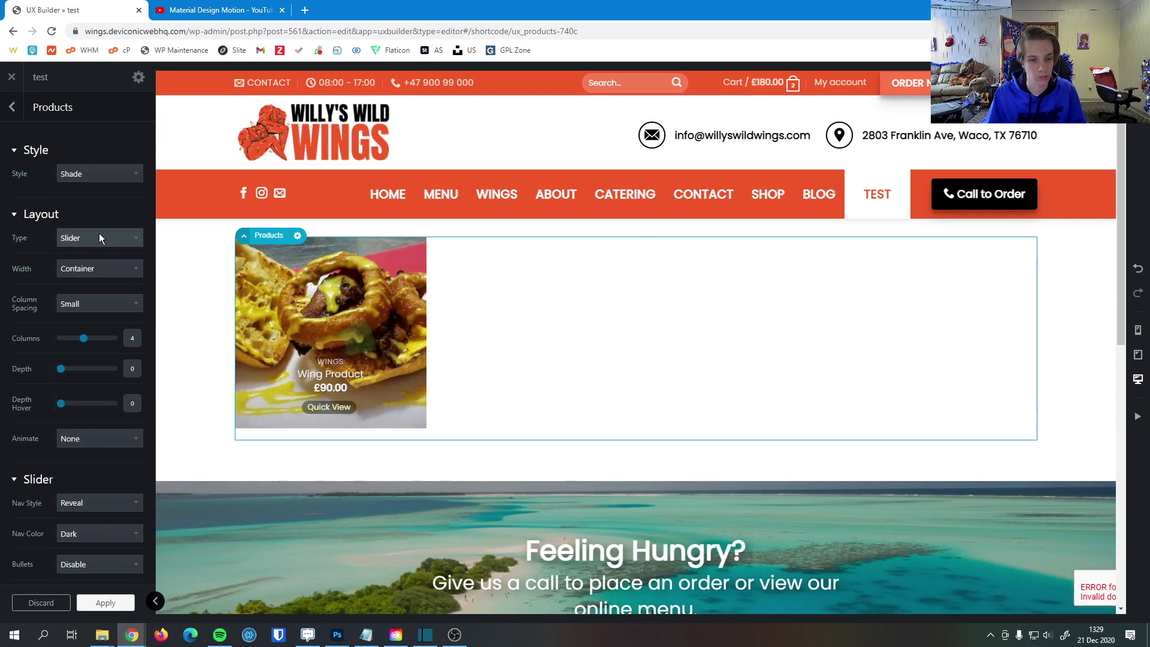
left_click(78, 175)
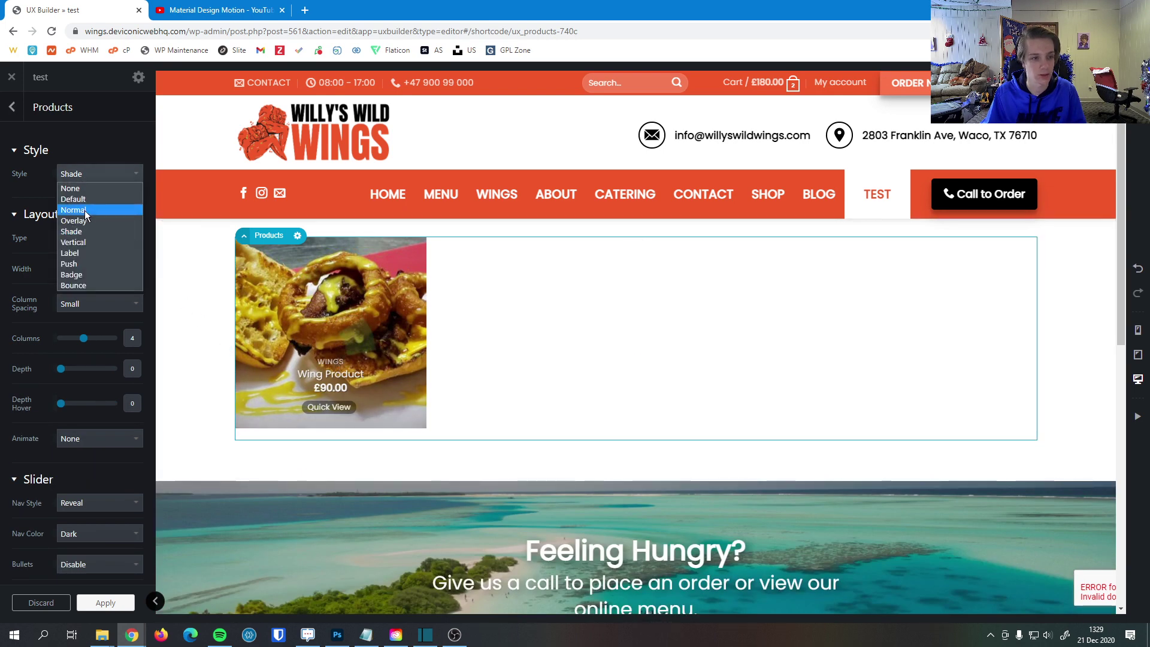
left_click(87, 263)
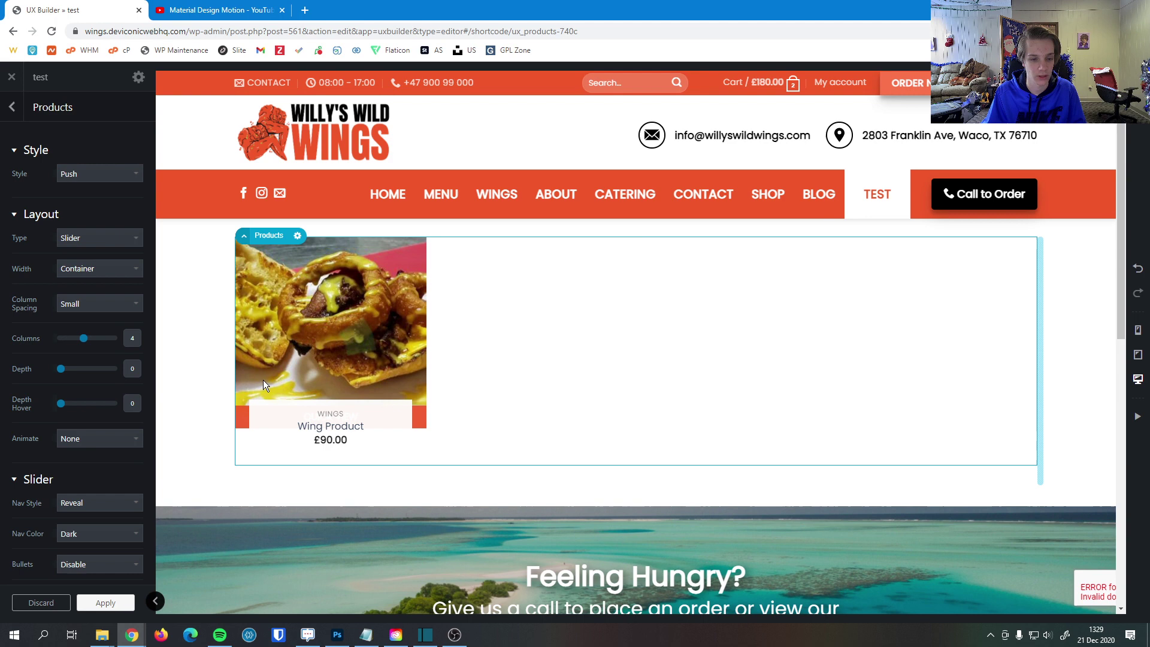
left_click(84, 180)
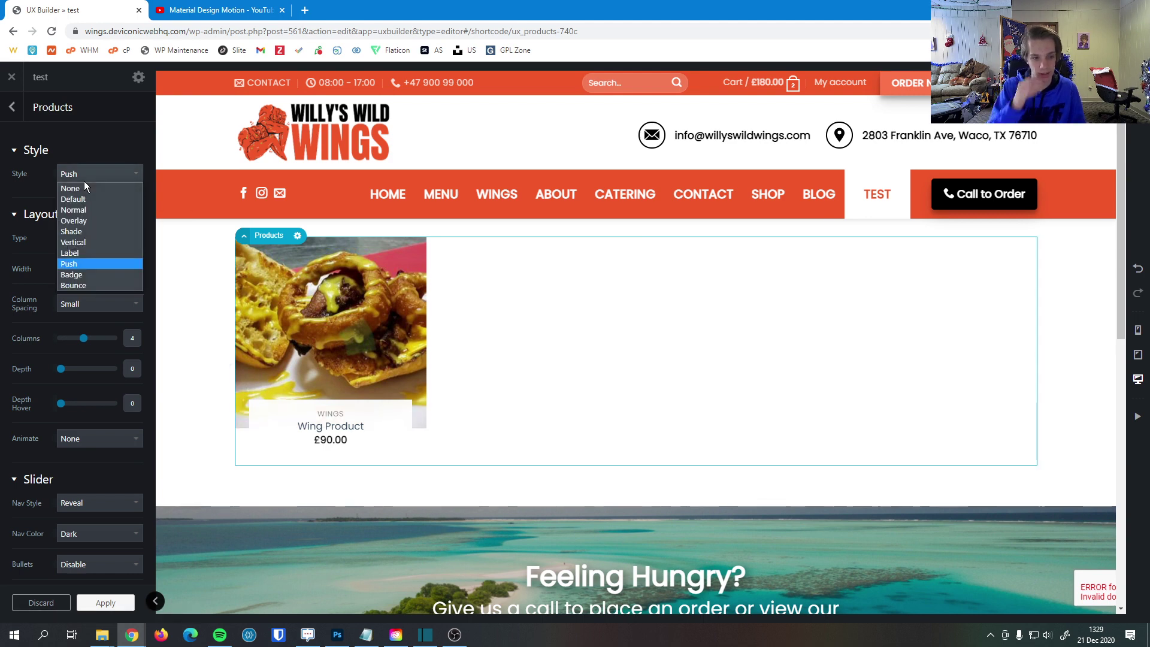
left_click(106, 275)
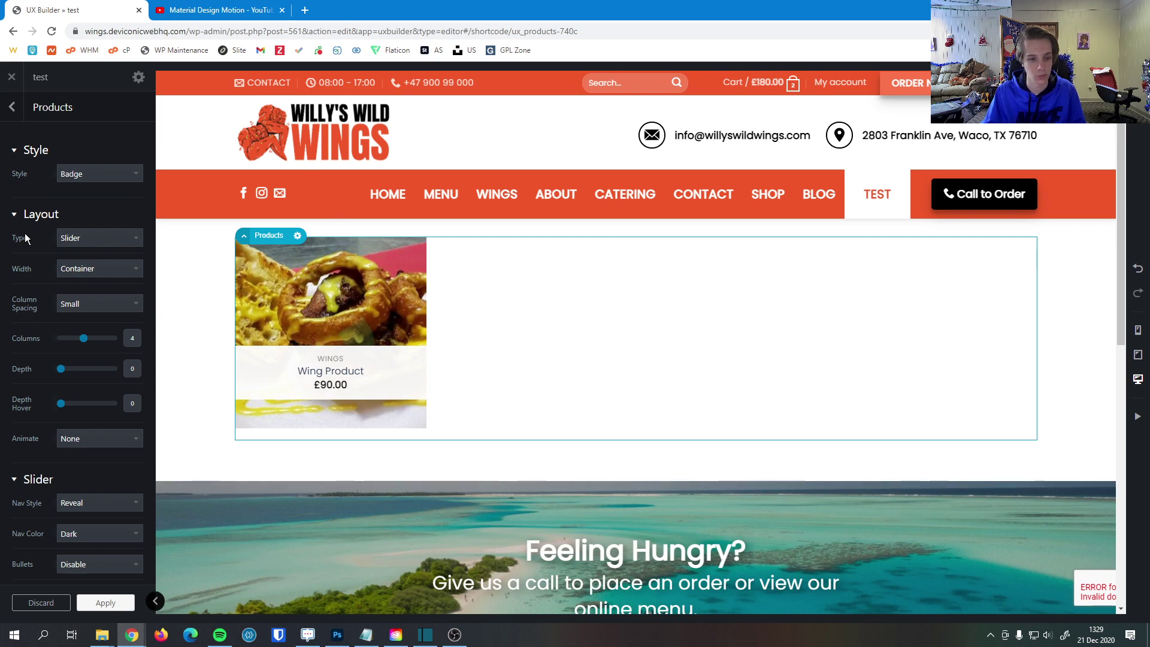
mouse_move(314, 409)
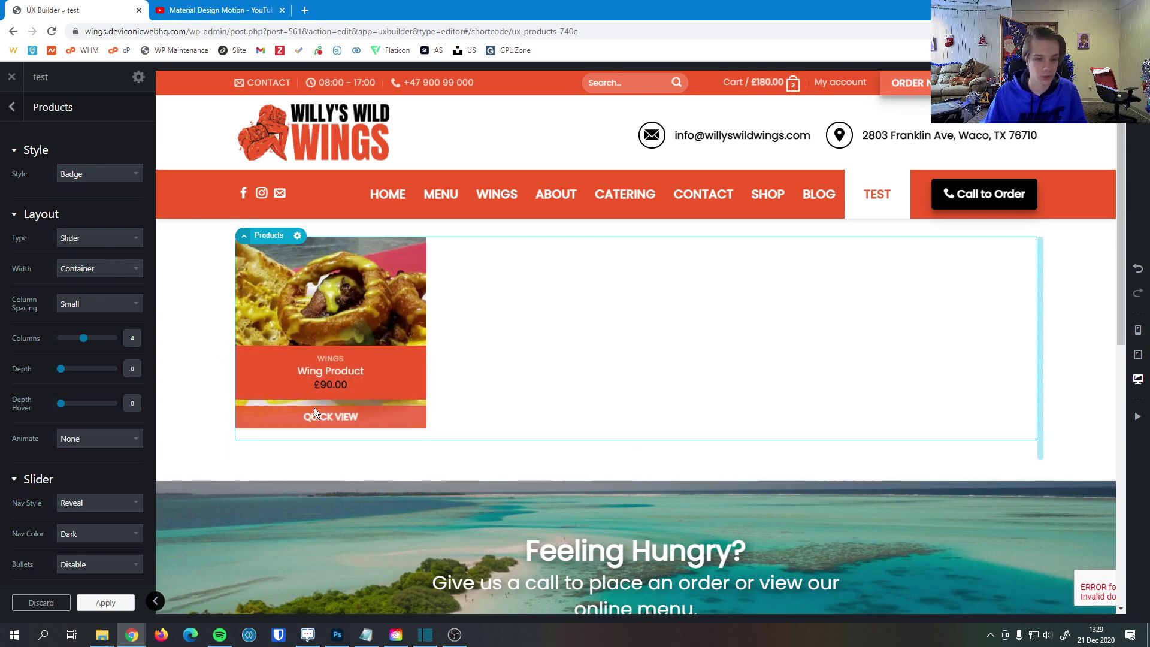
left_click(88, 238)
left_click(88, 243)
left_click(81, 174)
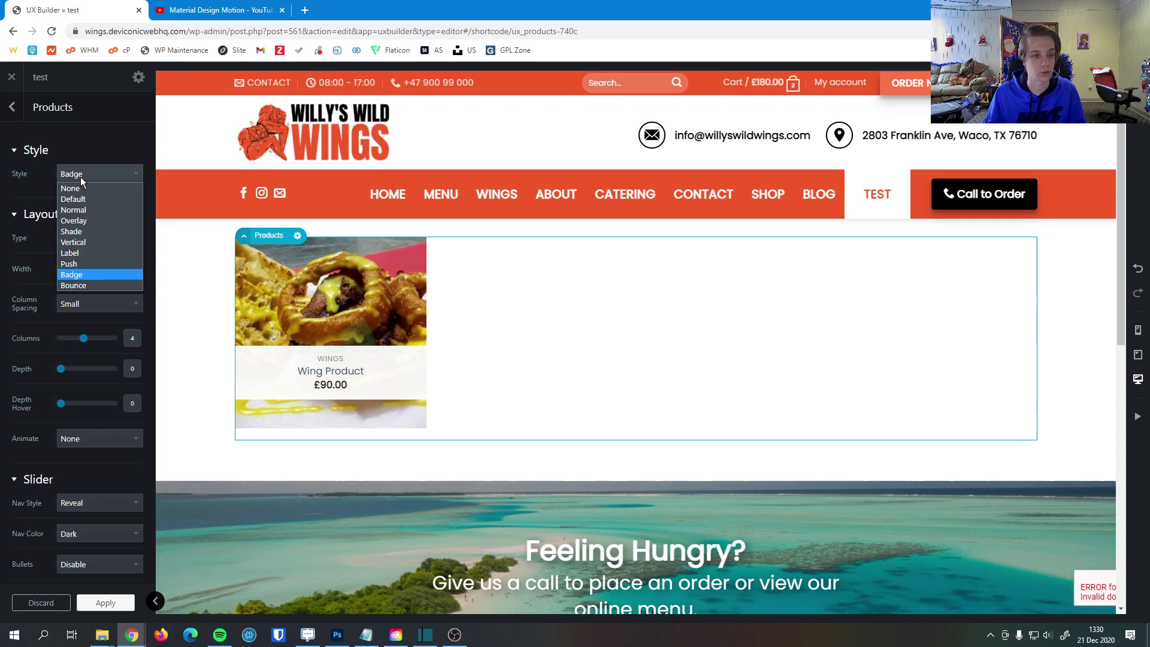
left_click(88, 224)
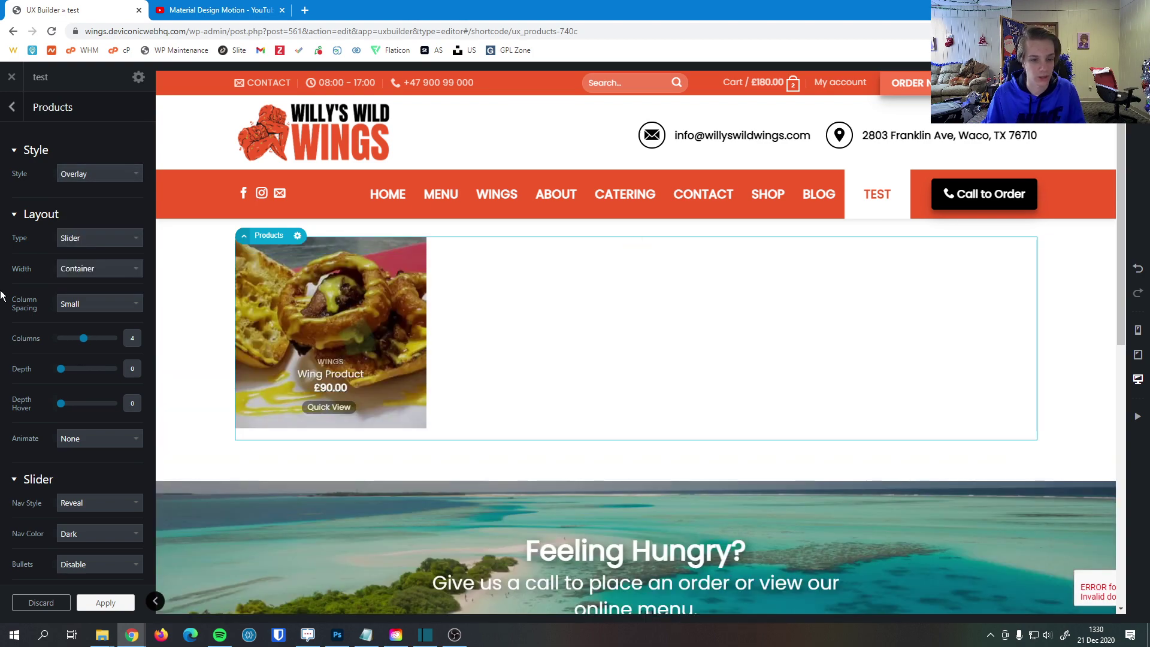
Switch the products layout type to Full Slider and scroll the canvas to check the result.
left_click(81, 240)
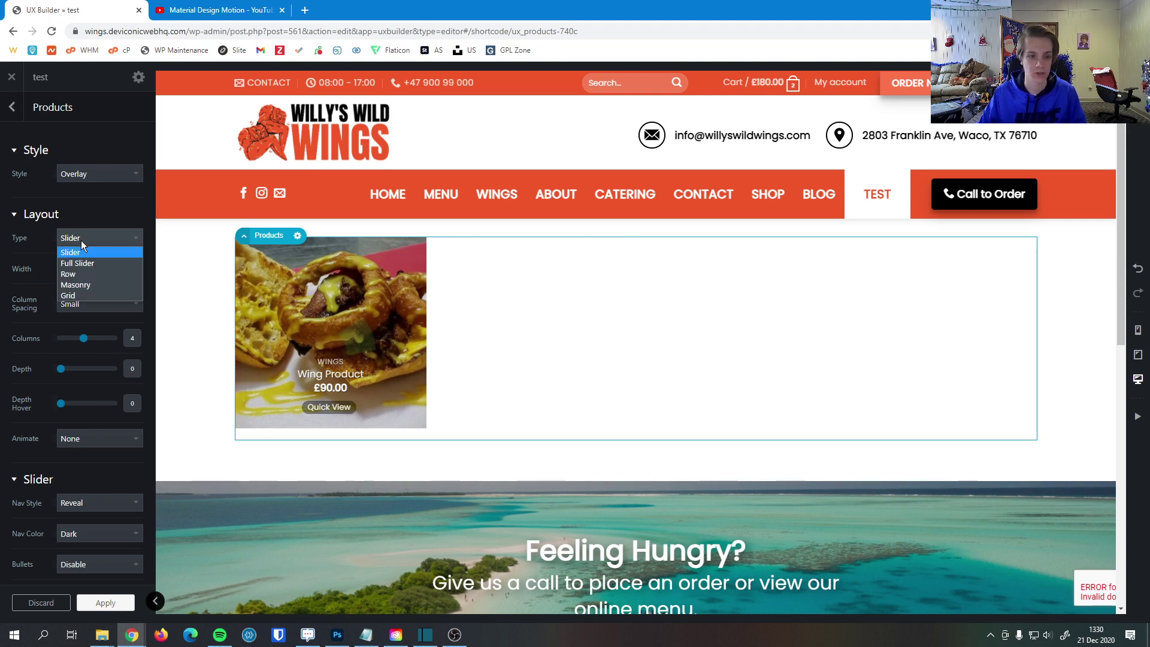
left_click(81, 240)
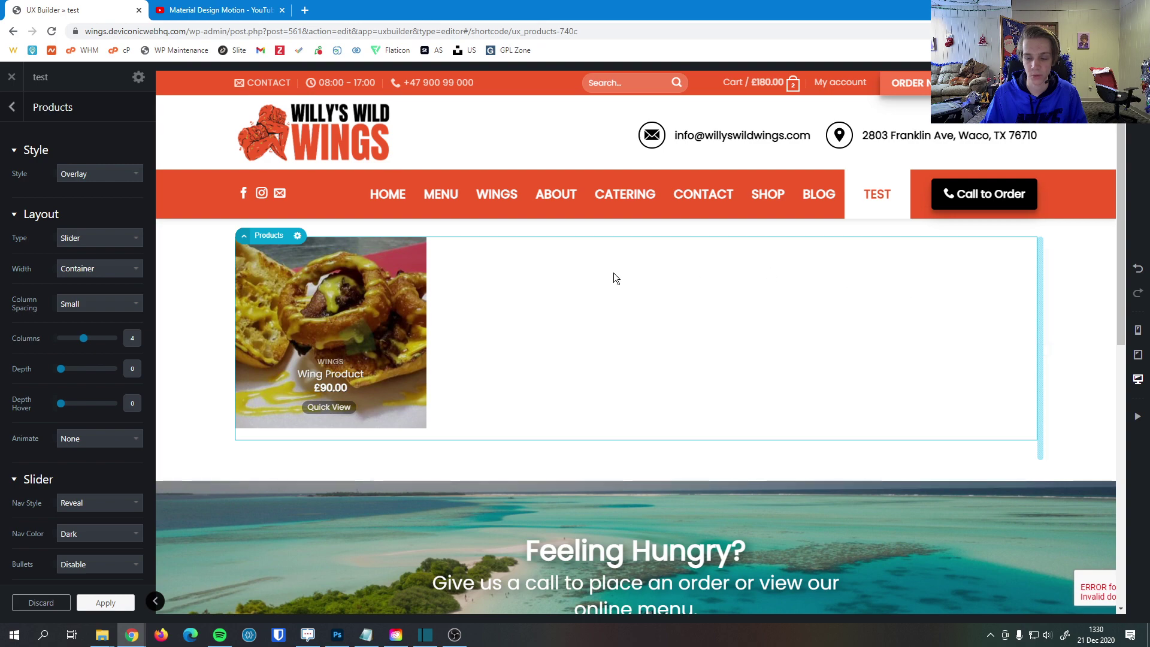
left_click(95, 240)
left_click(102, 261)
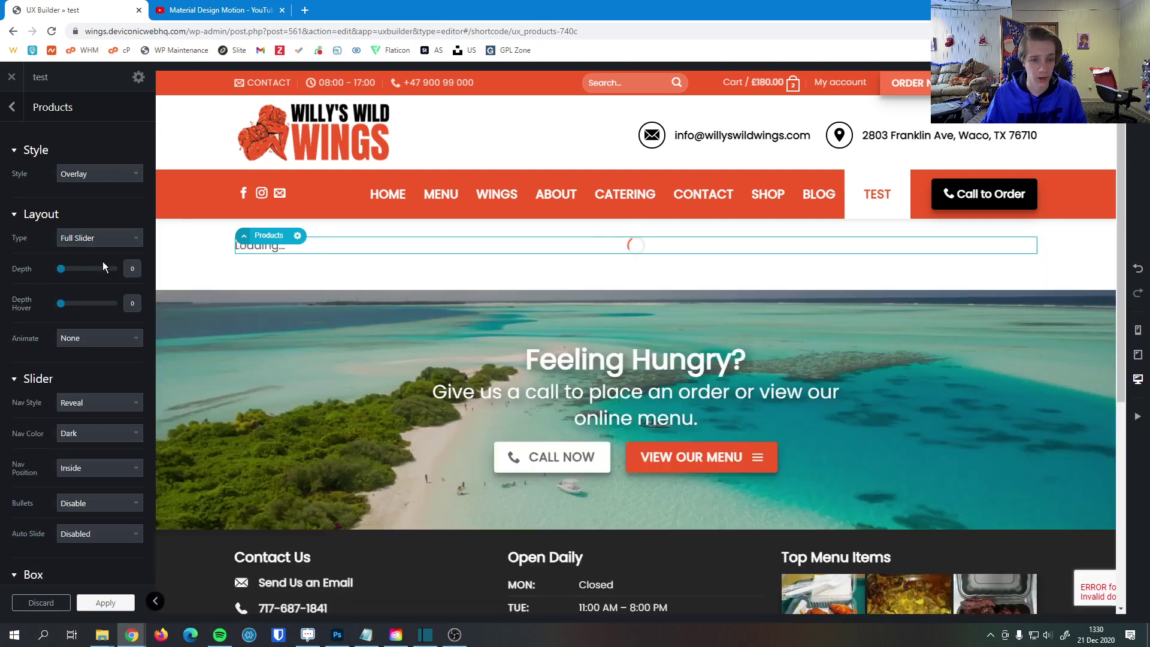
scroll(208, 349, "down", 5)
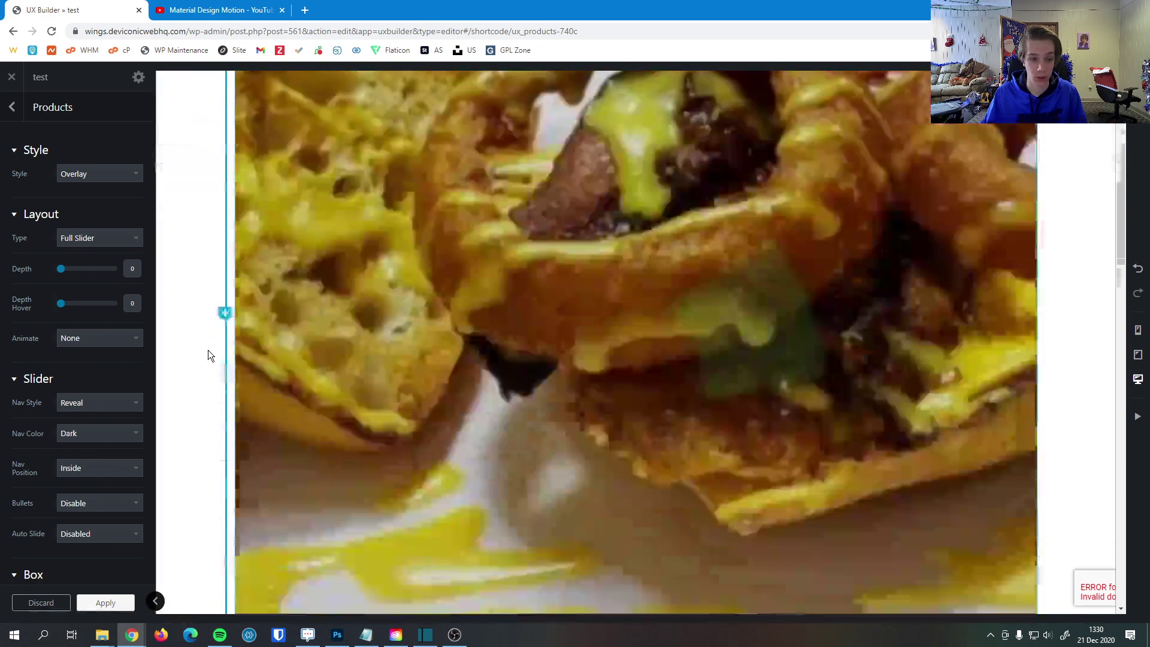
scroll(647, 350, "up", 3)
scroll(648, 353, "up", 3)
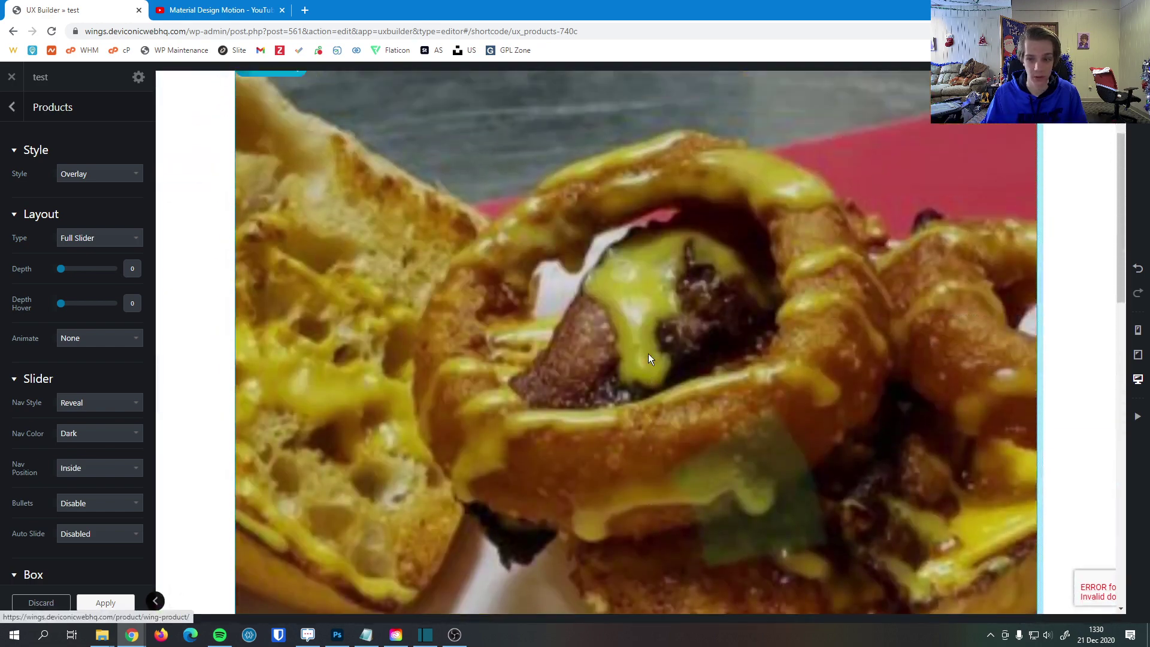
scroll(521, 355, "down", 6)
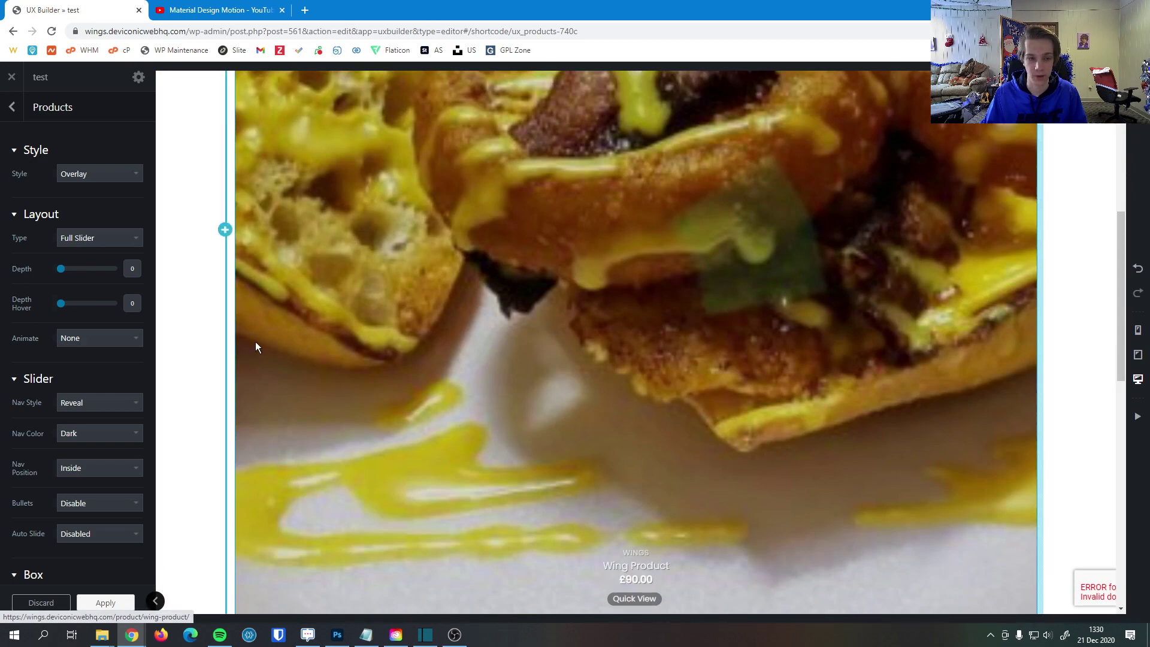
scroll(433, 350, "up", 4)
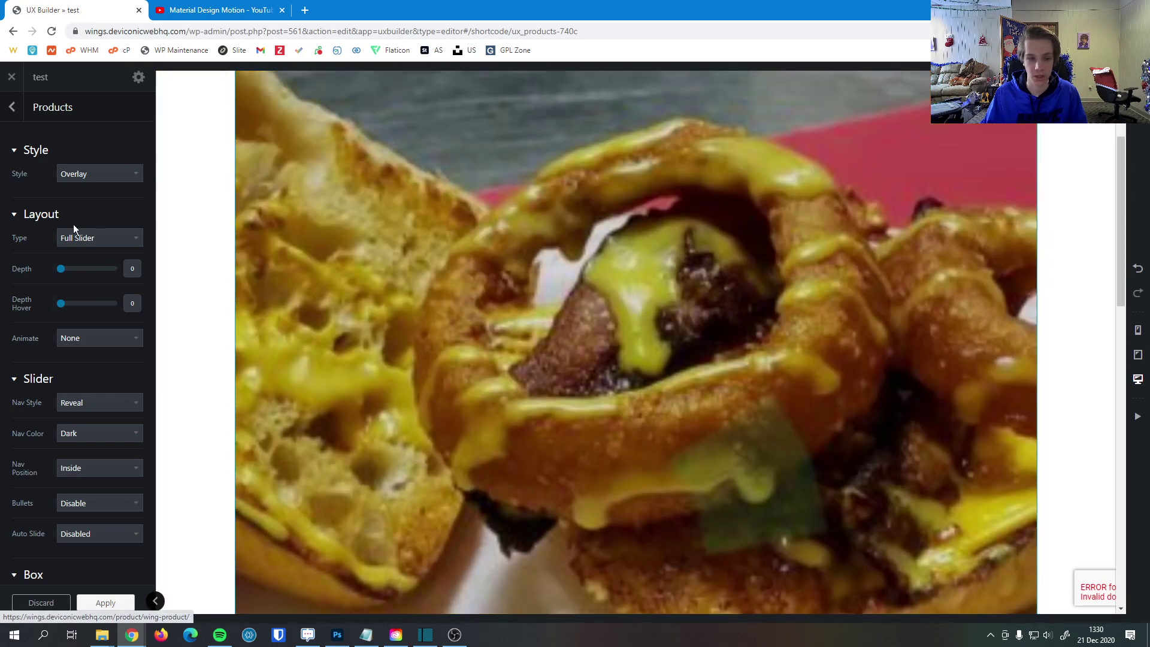
left_click(95, 237)
Set the layout to Row, adjust the column count, then change the layout type to Masonry.
left_click(94, 273)
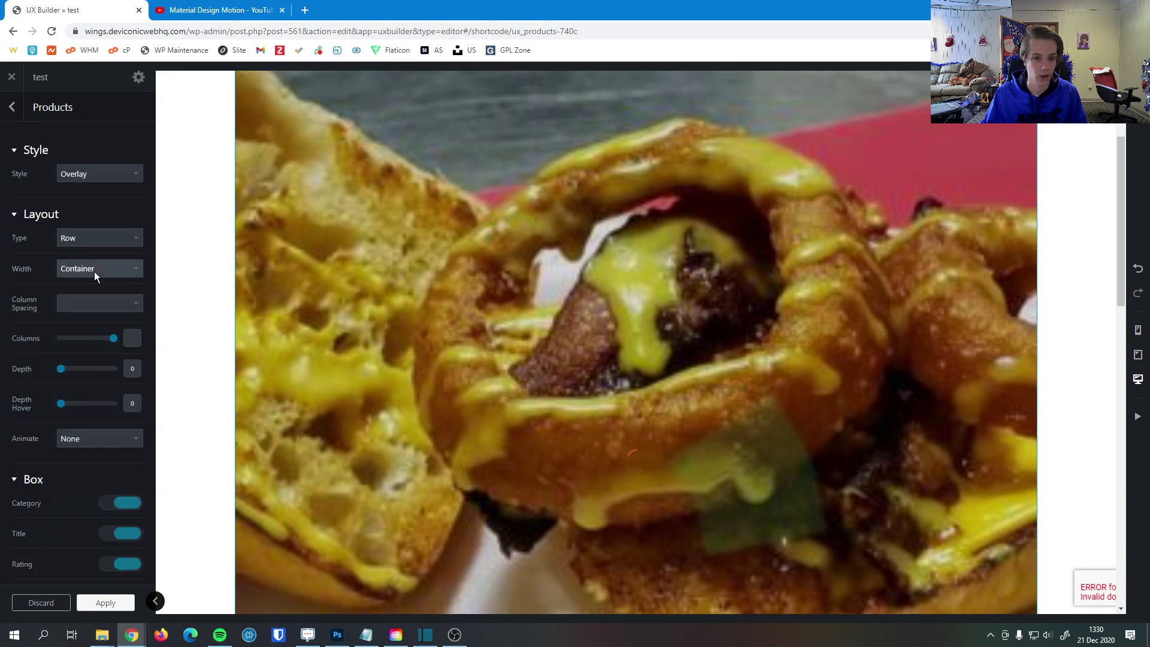
scroll(220, 261, "up", 2)
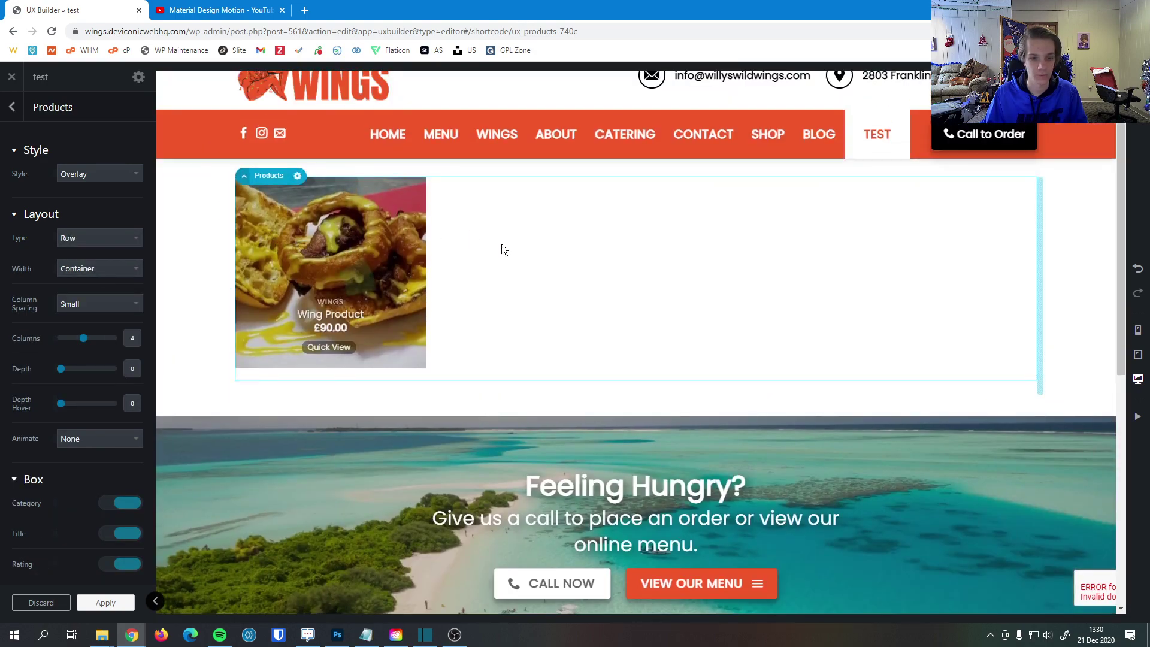
mouse_move(86, 340)
left_mouse_down()
mouse_move(66, 341)
mouse_move(119, 341)
mouse_move(84, 342)
left_mouse_up()
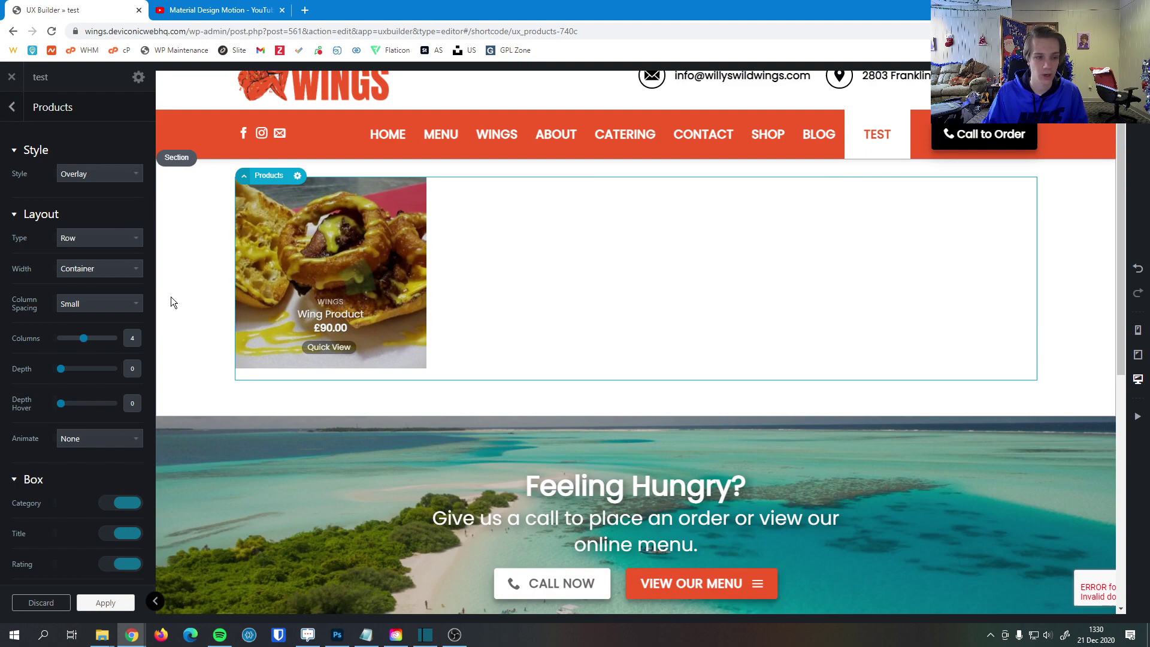
left_click(103, 237)
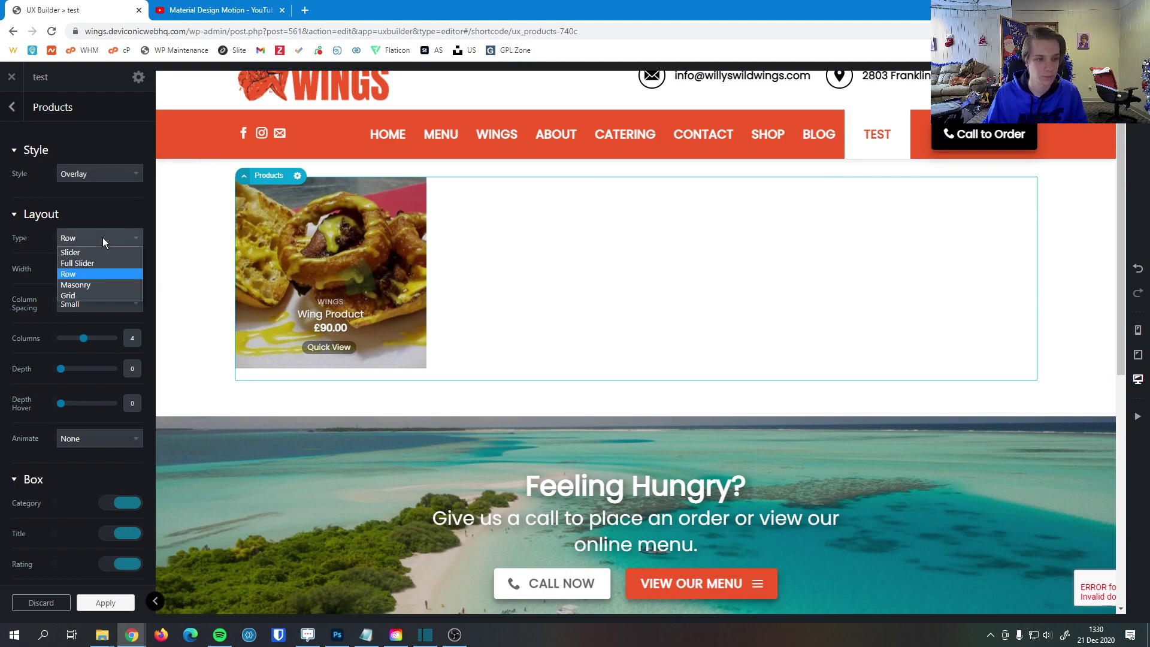
left_click(96, 284)
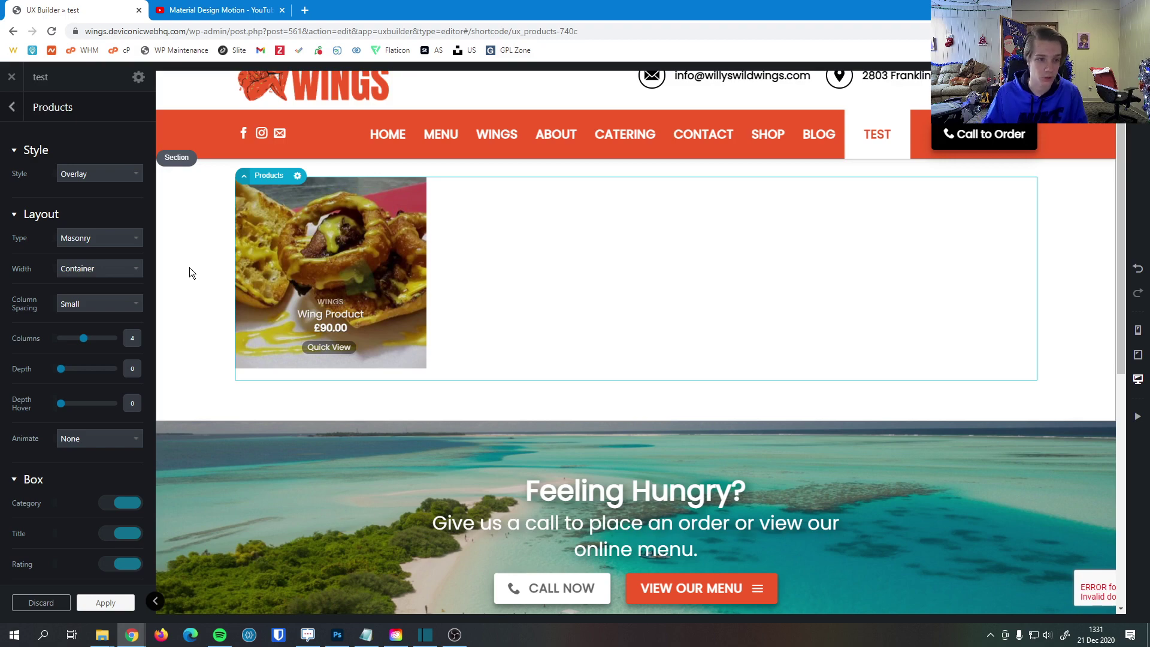
Switch to Grid, preview grid layouts 7, 9 and 1, then set the layout type to Row.
left_click(122, 238)
left_click(96, 296)
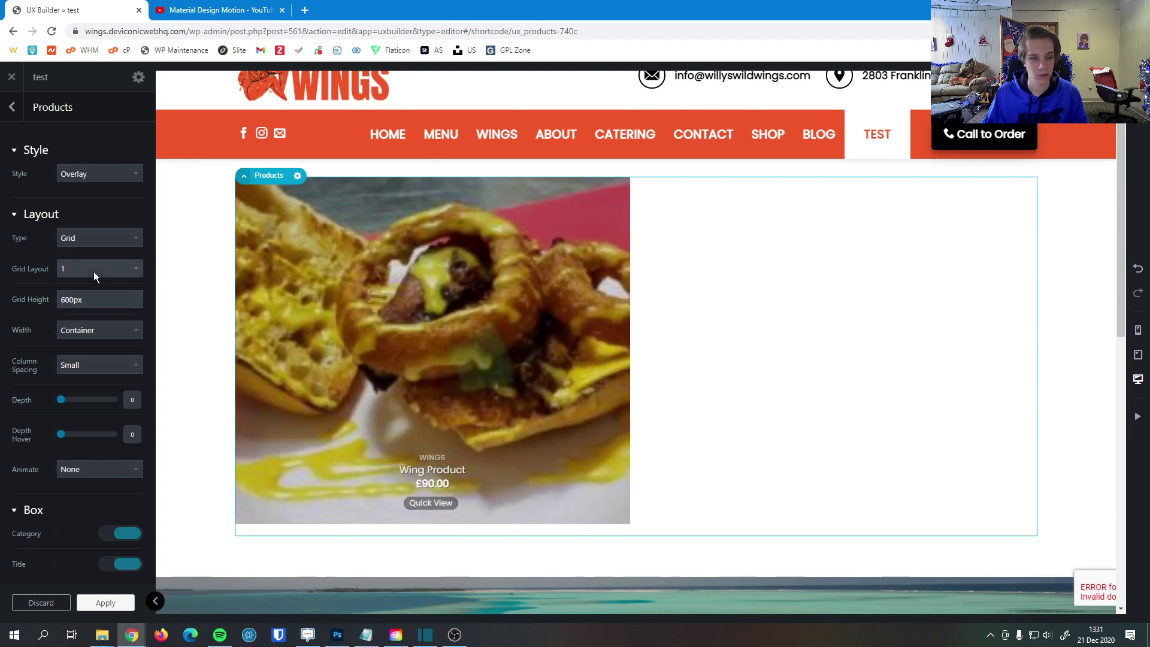
left_click(93, 269)
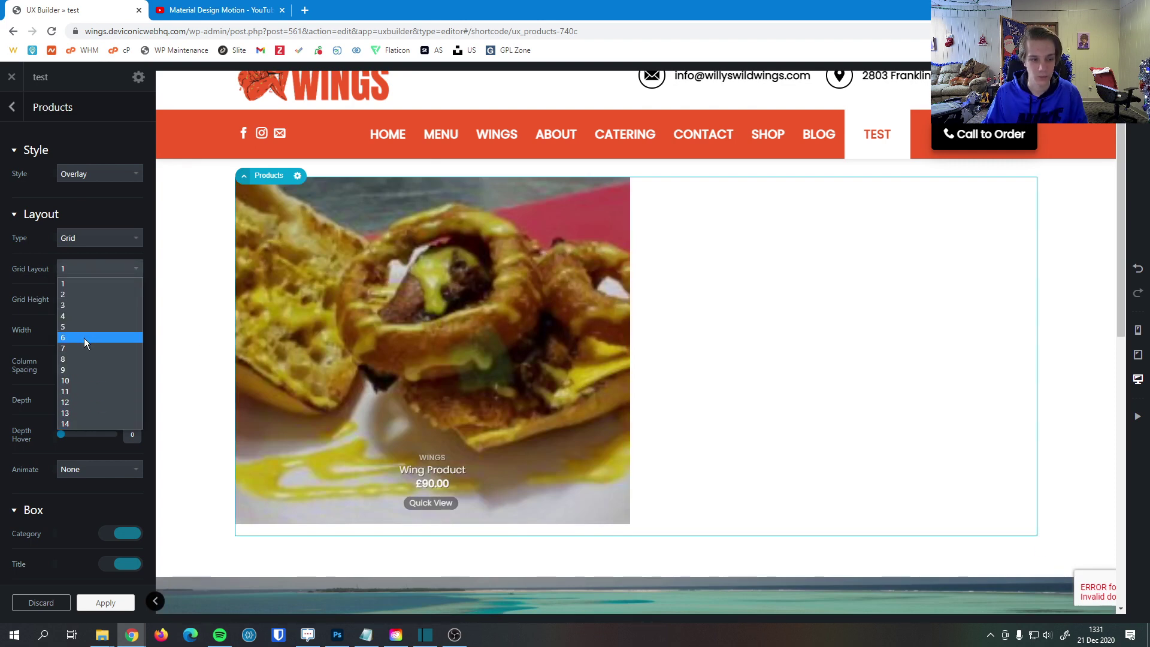
left_click(107, 347)
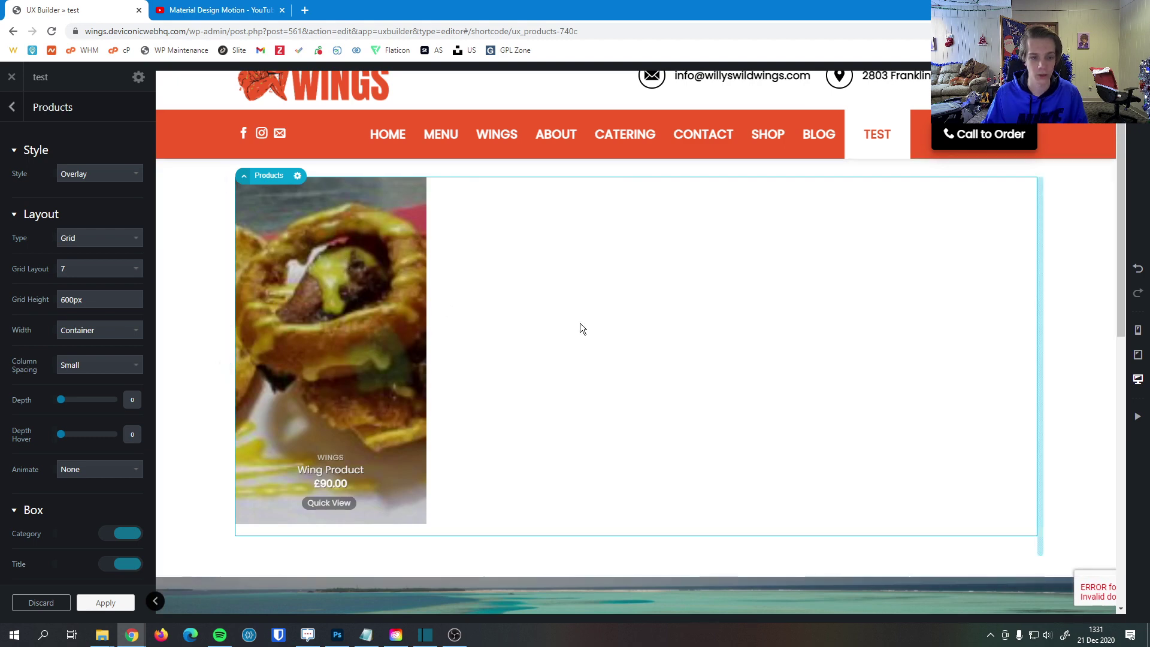
left_click(114, 269)
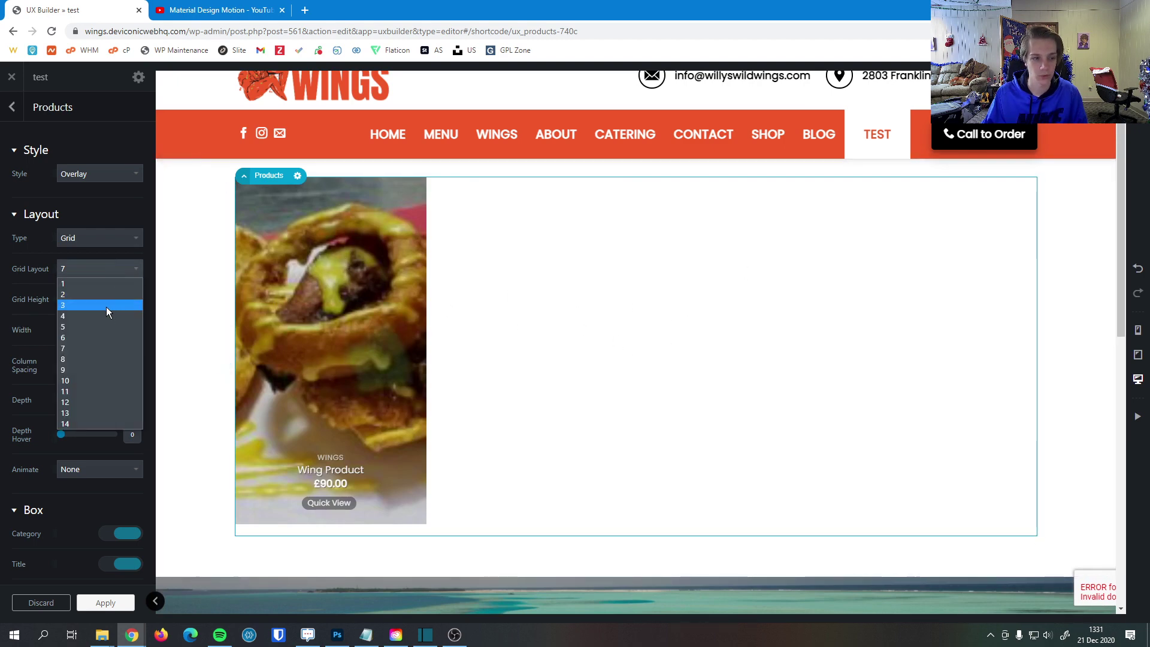
left_click(96, 368)
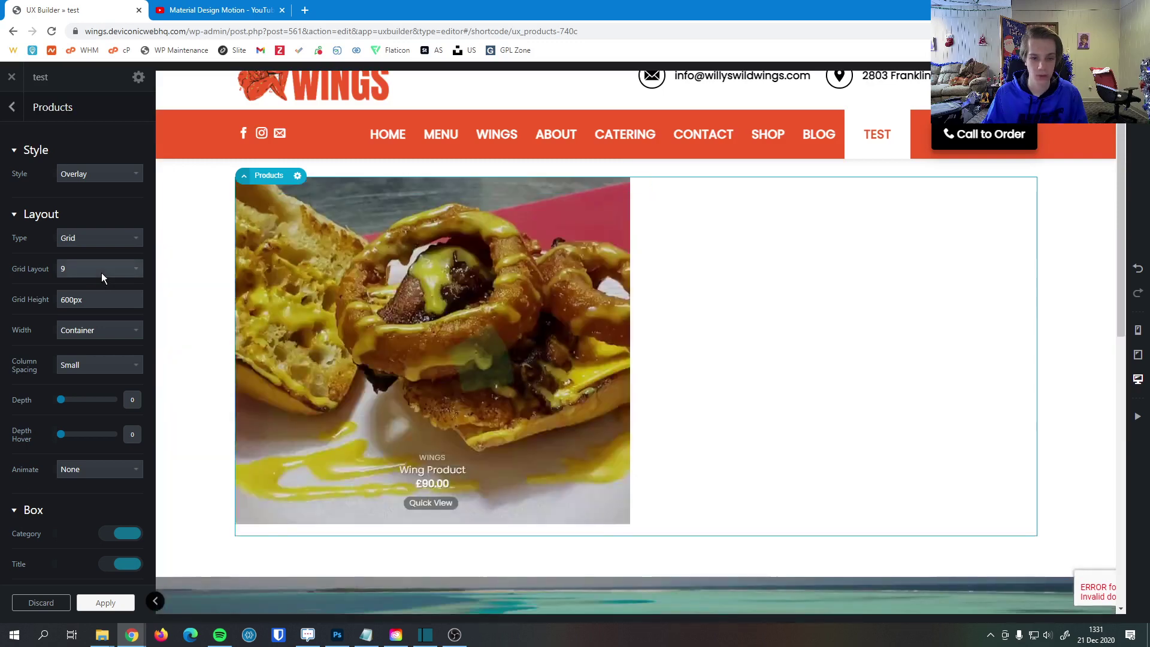
left_click(102, 272)
left_click(99, 284)
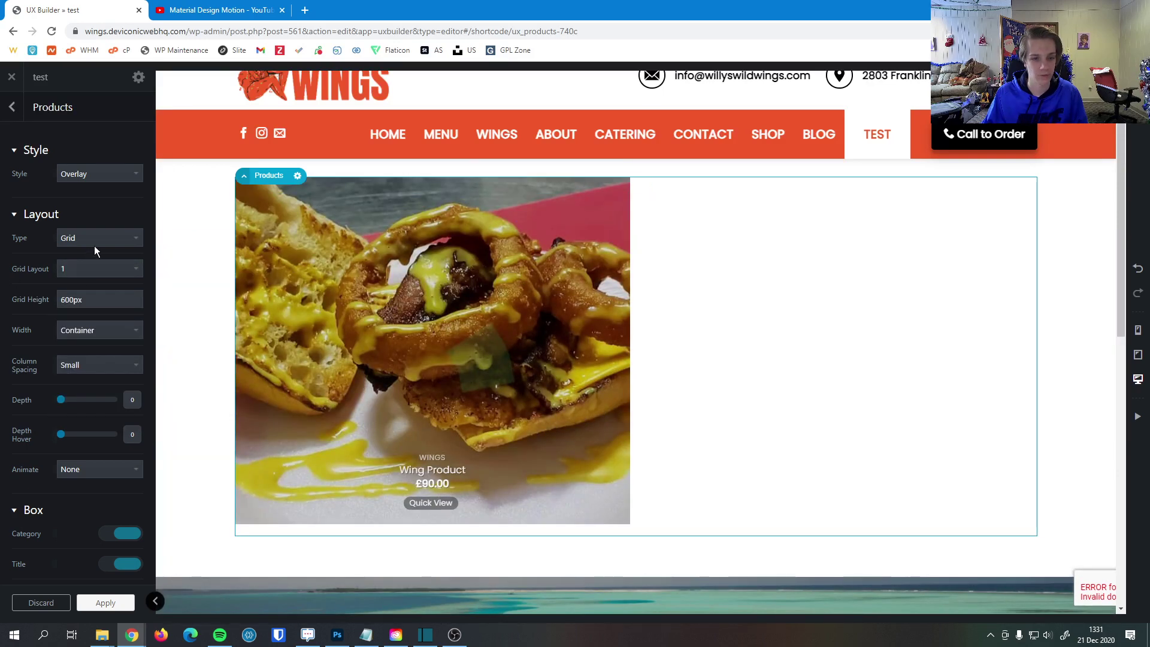
left_click(98, 242)
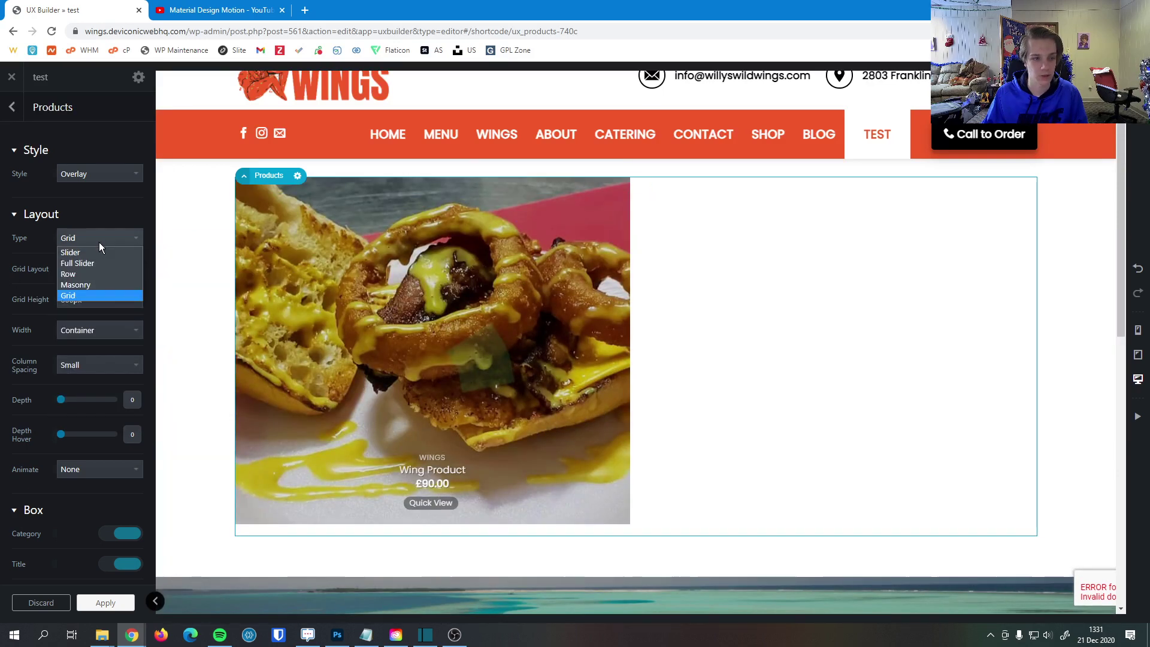
left_click(98, 274)
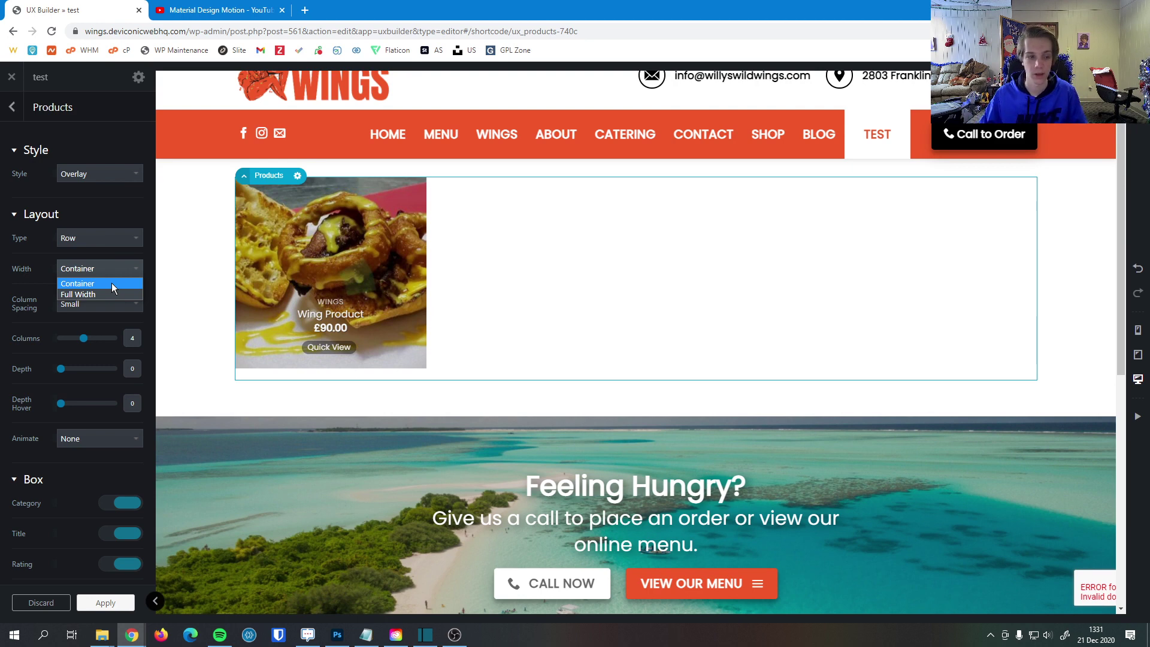
left_click(96, 269)
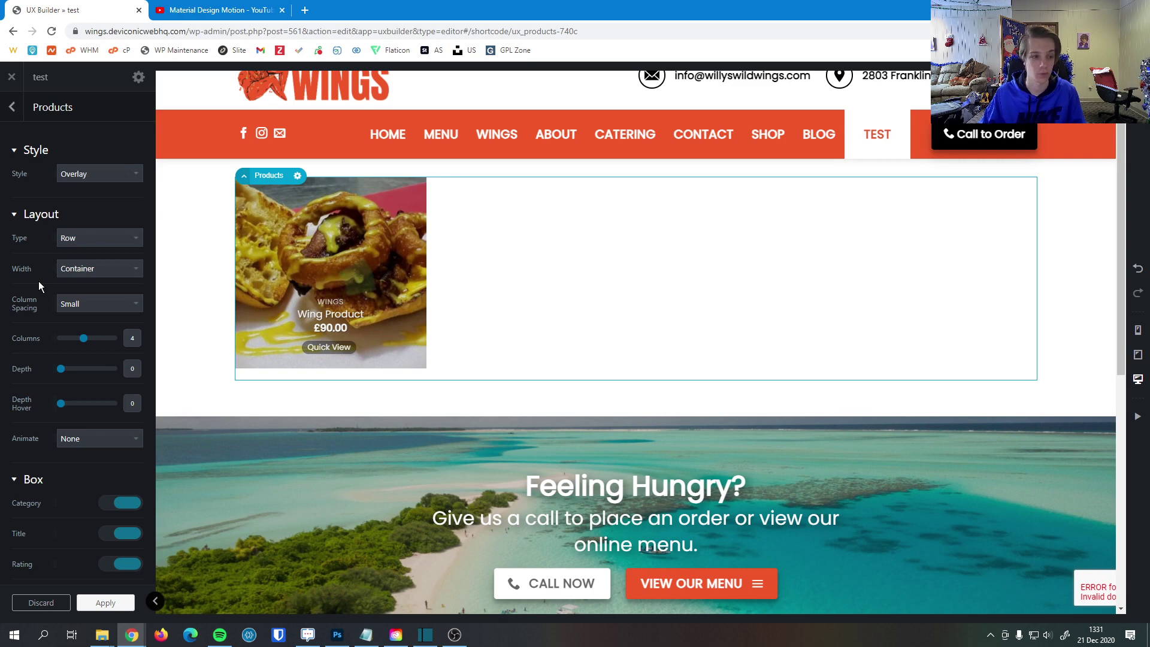
left_click(116, 305)
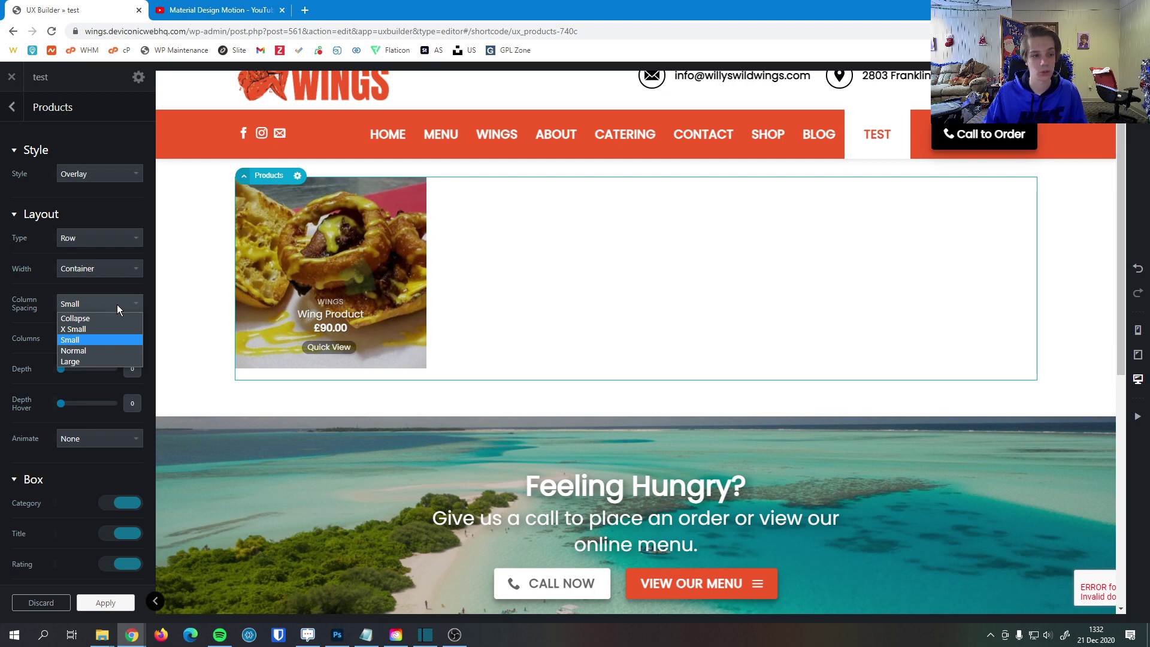
left_click(96, 341)
Keep the card's Depth at 0 and set its Depth Hover to 4.
scroll(5, 404, "down", 3)
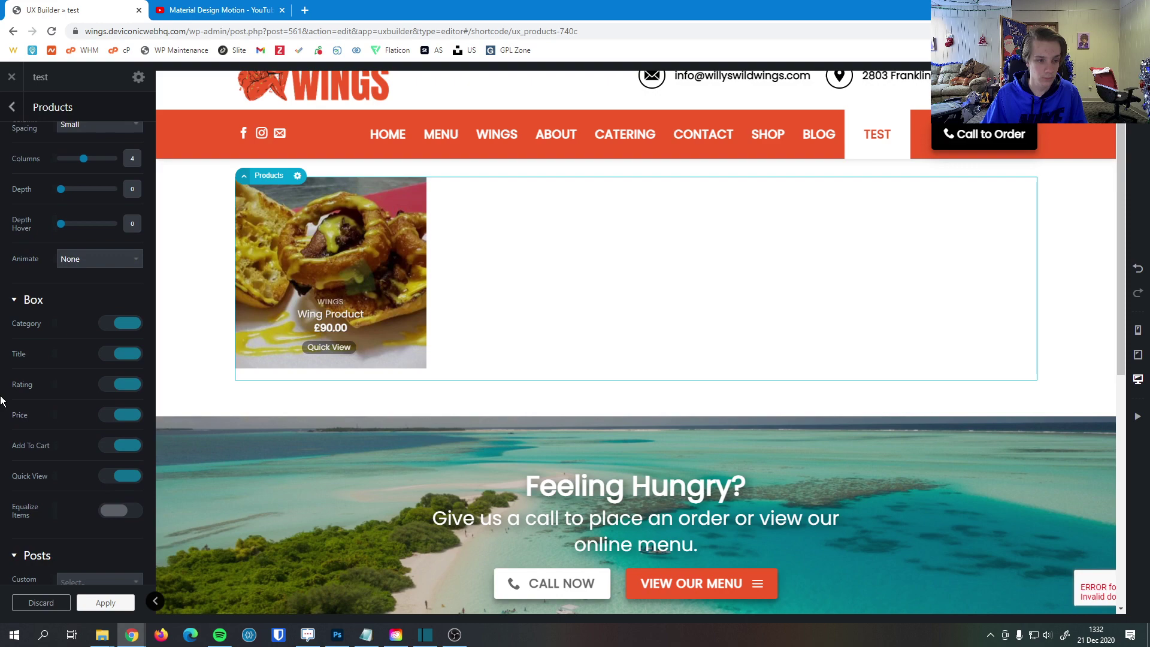
left_click_drag(61, 191, 81, 192)
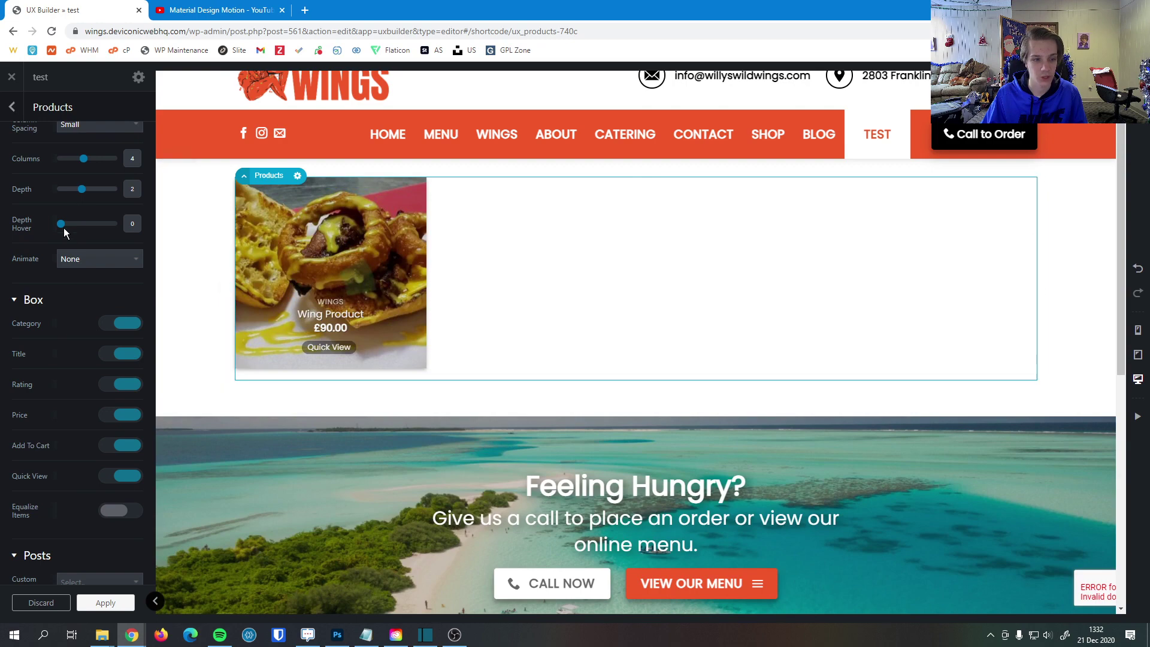
left_click_drag(82, 189, 57, 189)
left_click_drag(64, 229, 102, 230)
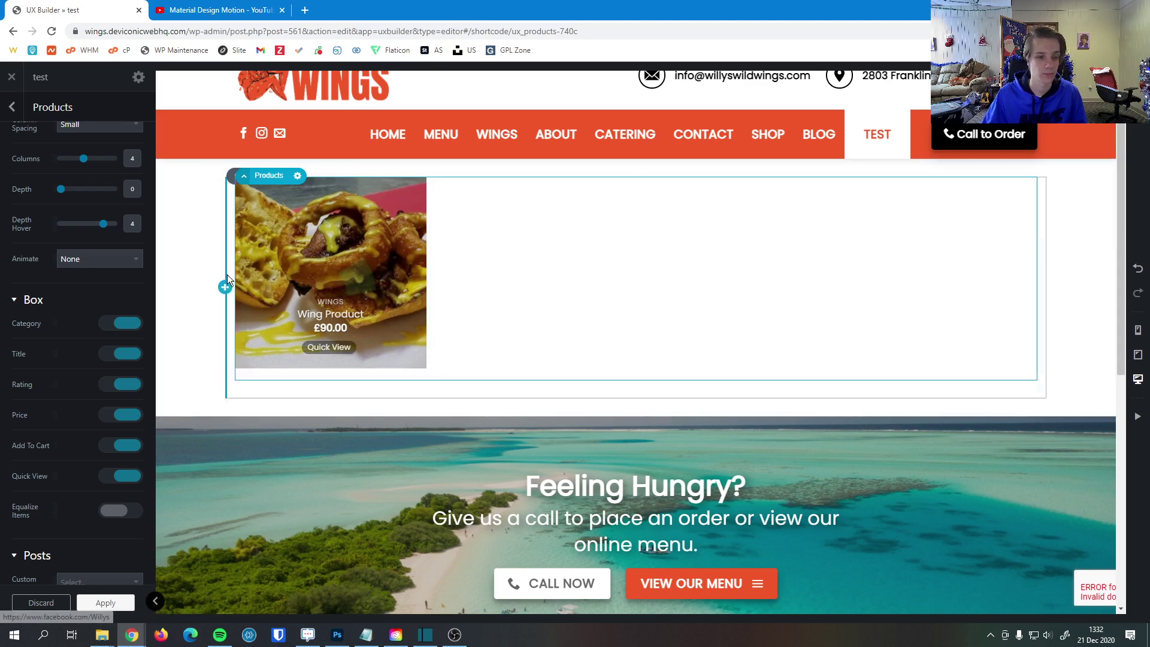
scroll(15, 299, "down", 2)
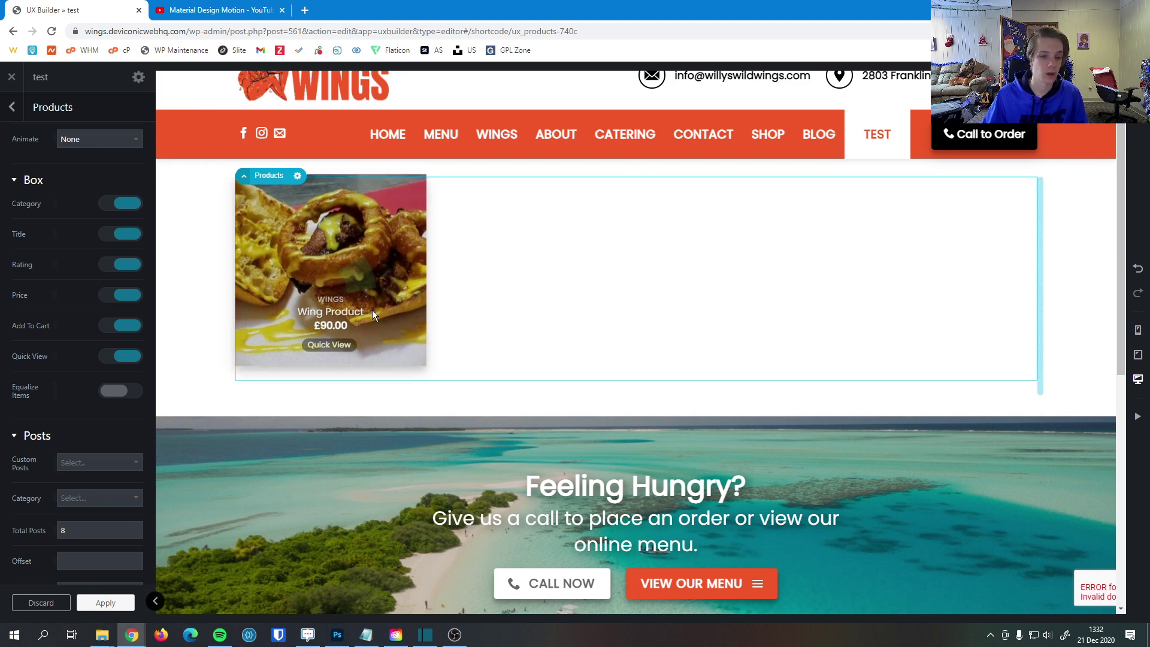
Turn off the Category option, leaving Price shown and Equalize Items off.
left_click(123, 205)
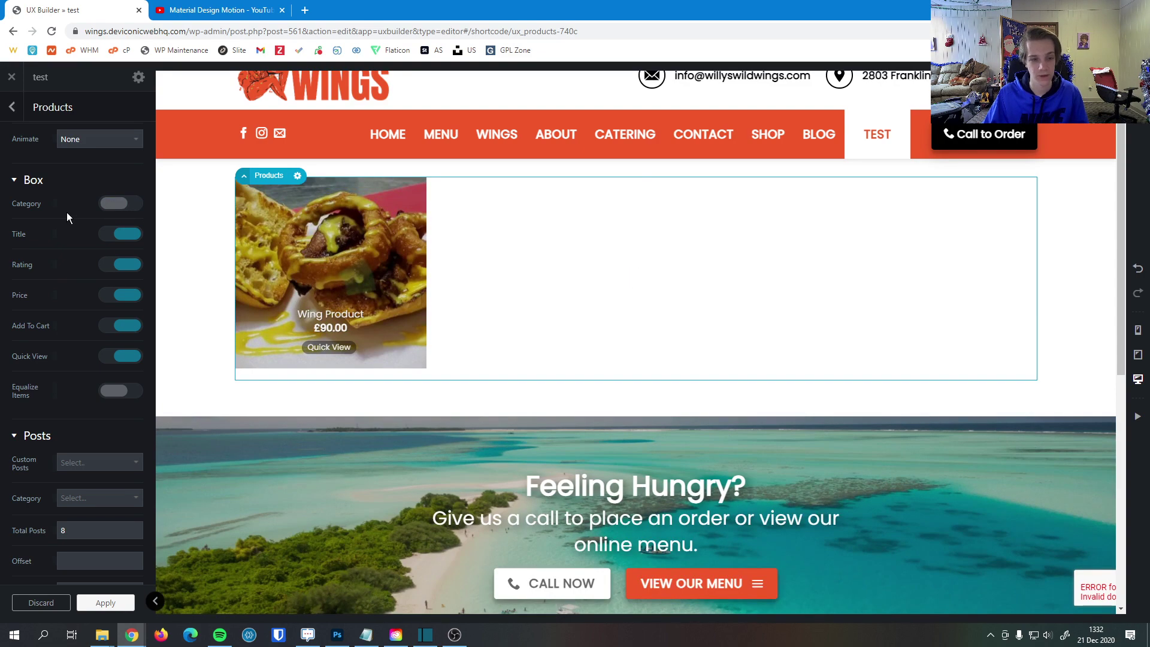
left_click(125, 296)
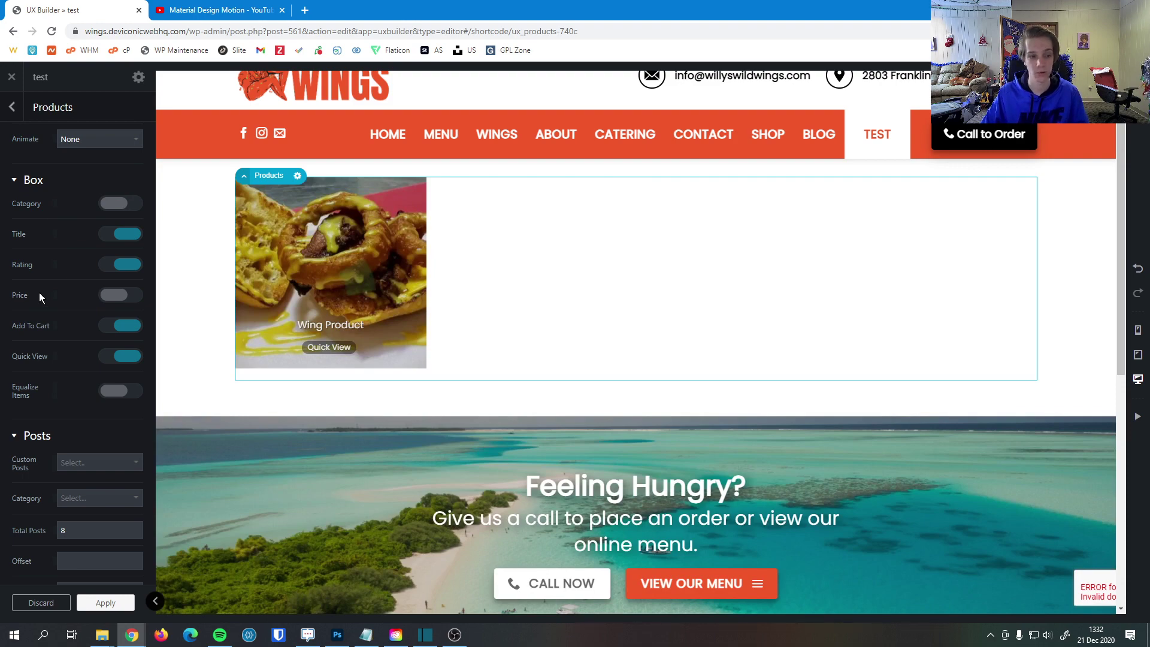
left_click(116, 302)
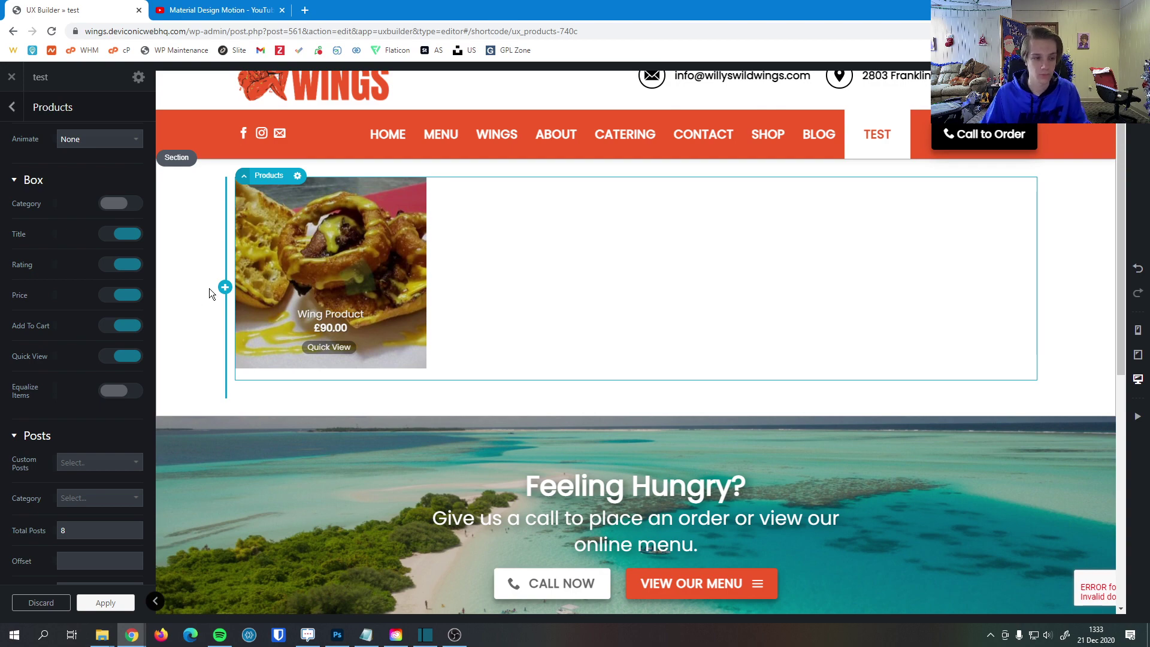
left_click(126, 397)
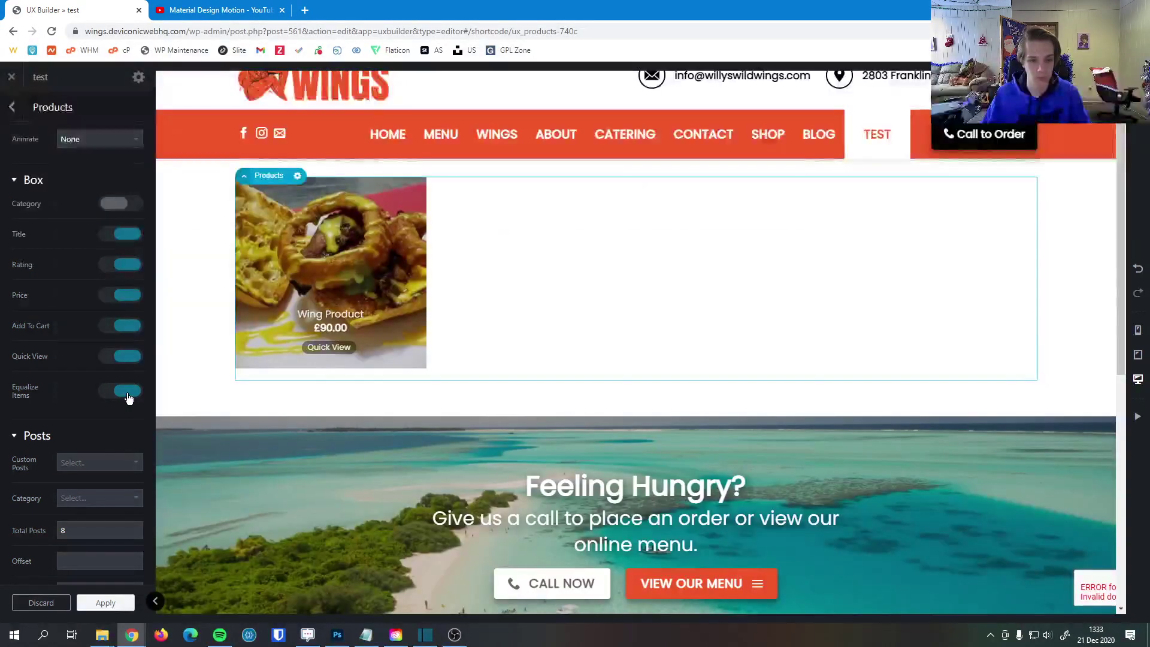
left_click(126, 392)
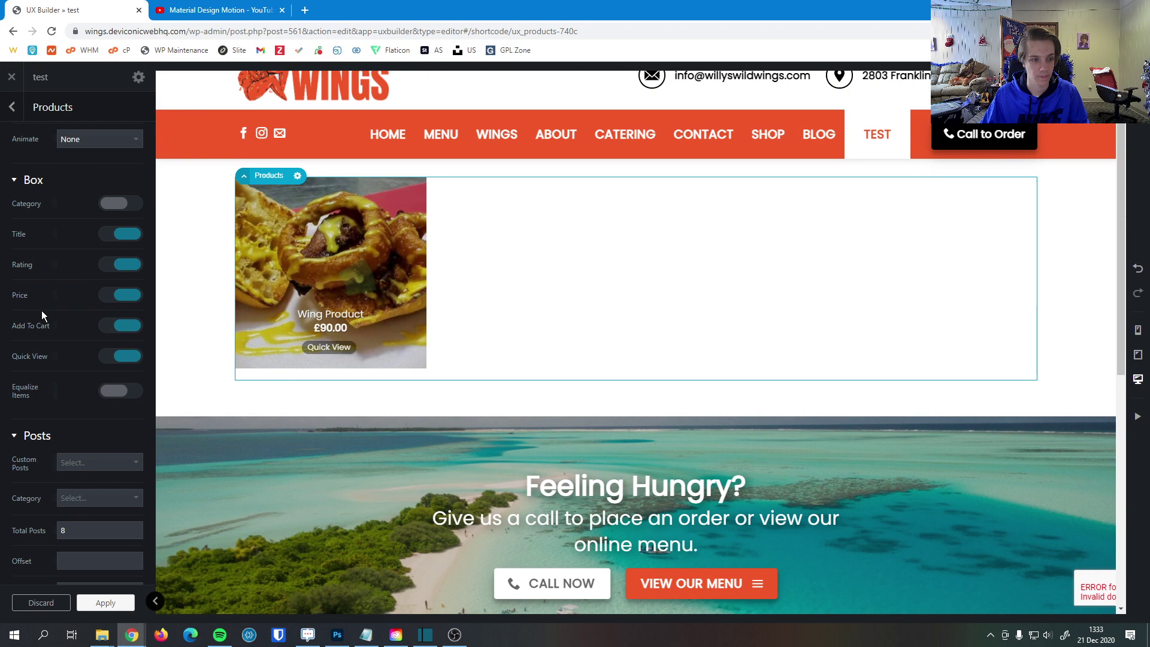
scroll(9, 336, "down", 5)
Choose Wing Product as the only entry in the Custom Posts selection.
left_click(99, 165)
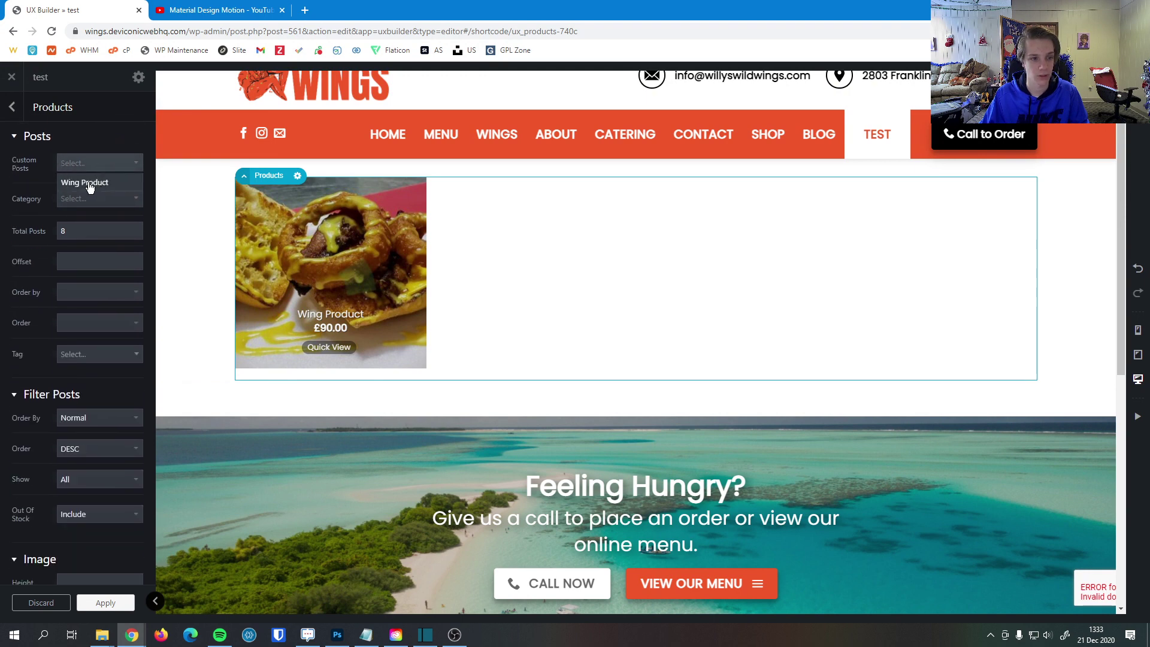
left_click(89, 188)
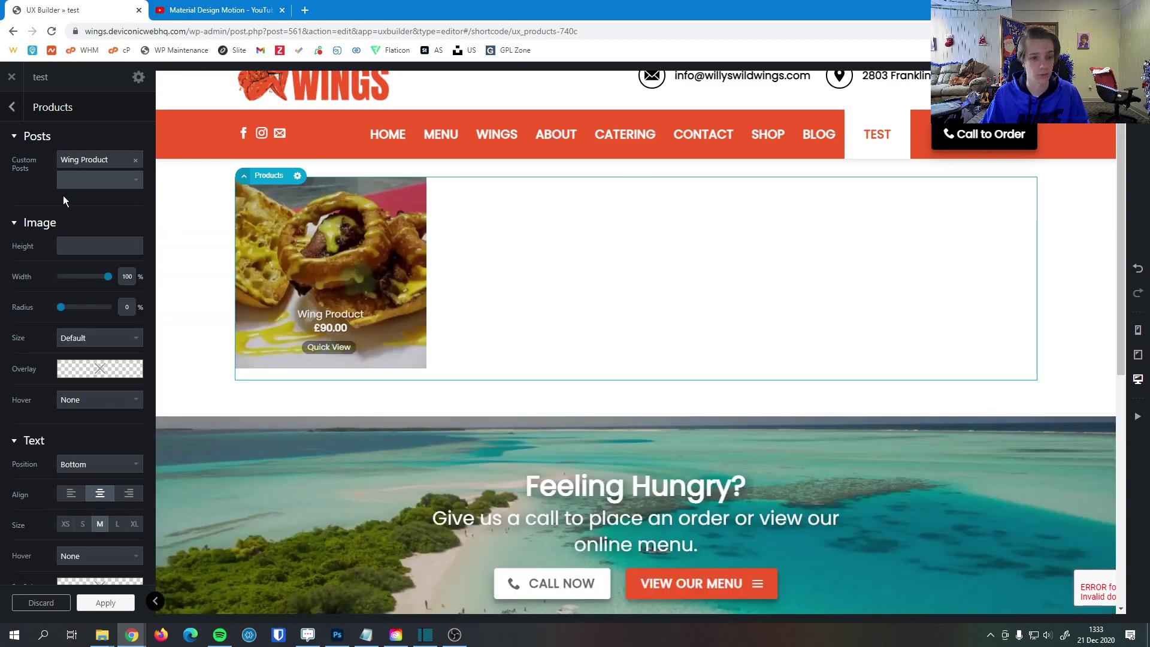
left_click(110, 155)
left_click(112, 206)
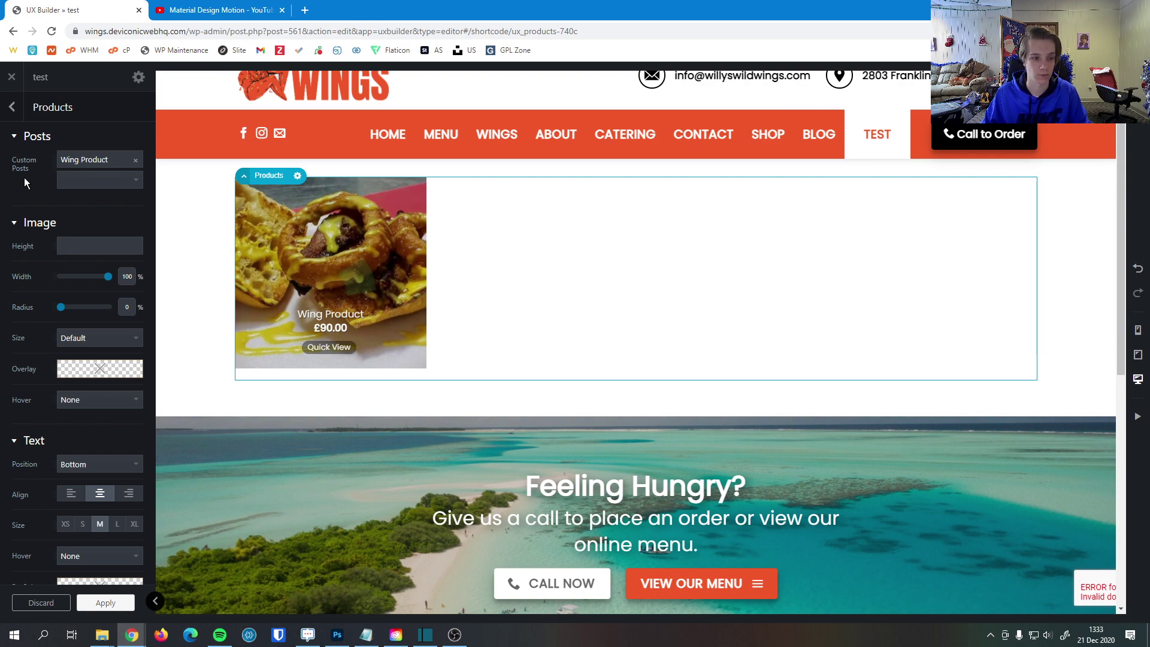
left_click(94, 251)
type("0px")
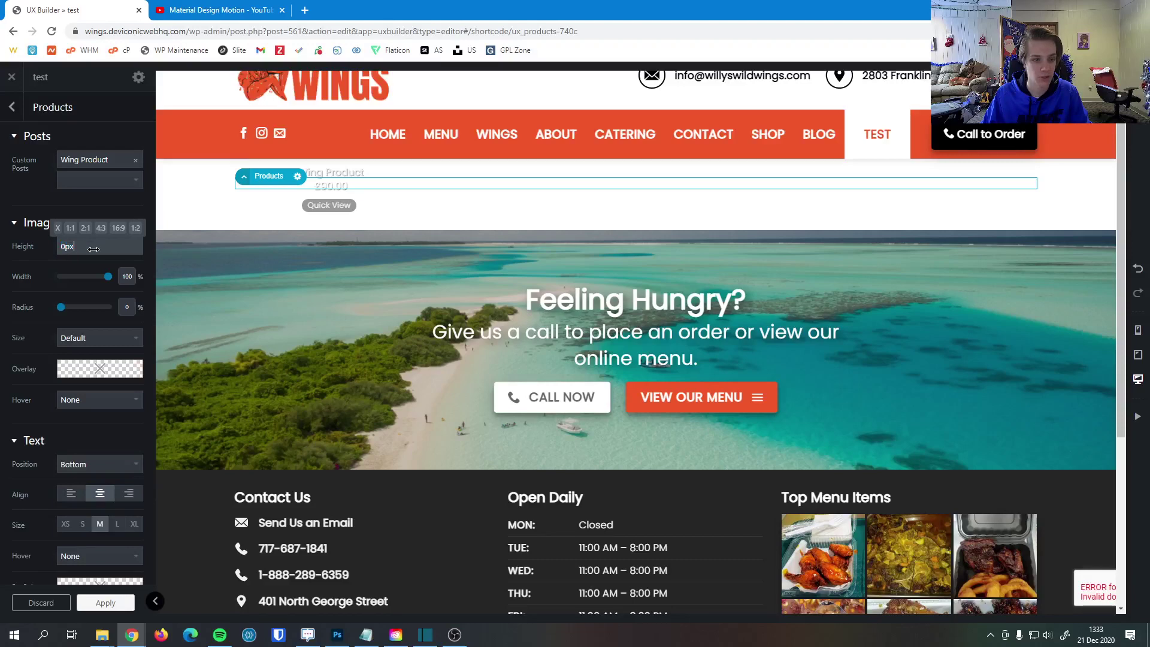
left_click_drag(88, 249, 153, 239)
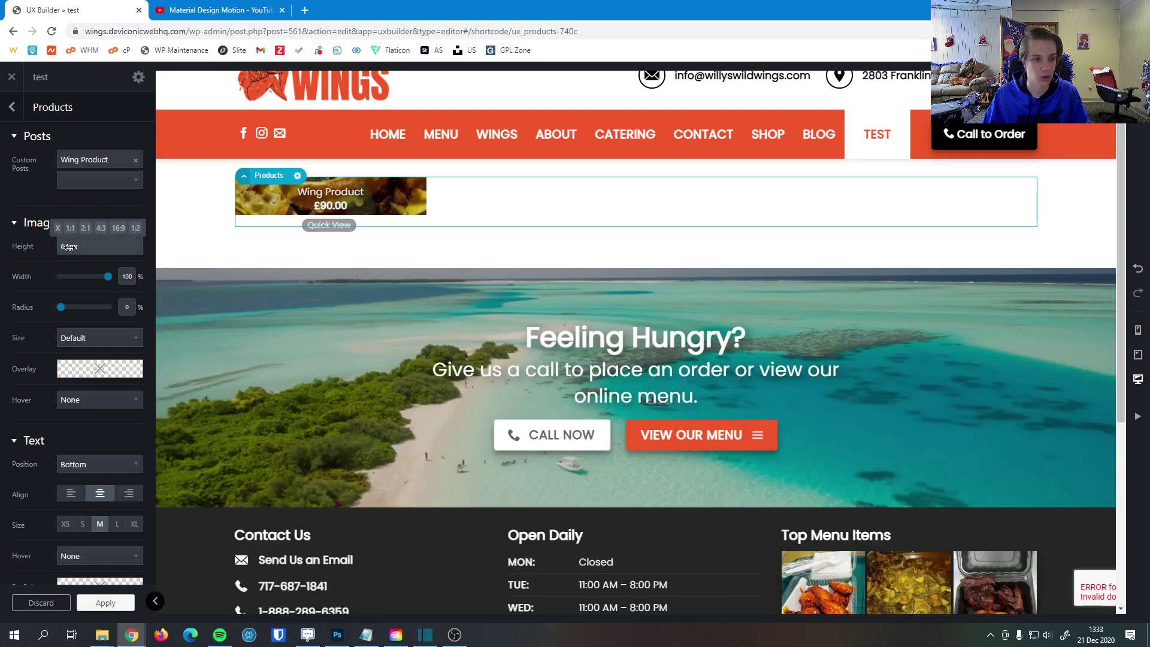
left_click(101, 230)
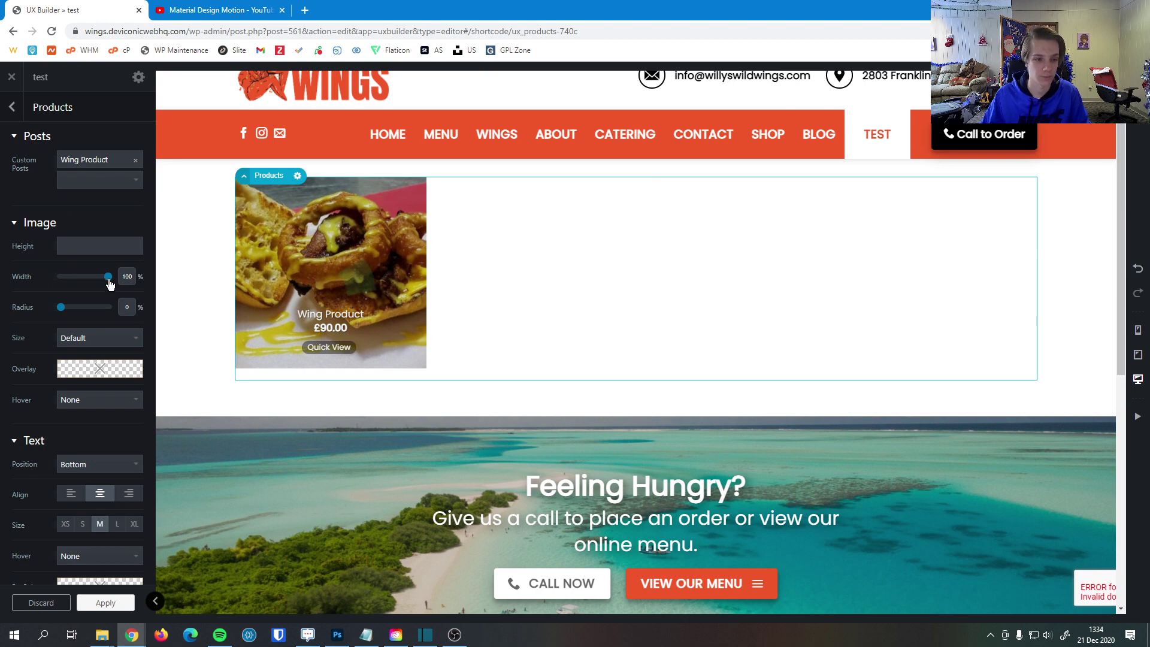
mouse_move(109, 280)
left_mouse_down()
mouse_move(88, 281)
mouse_move(112, 279)
left_mouse_up()
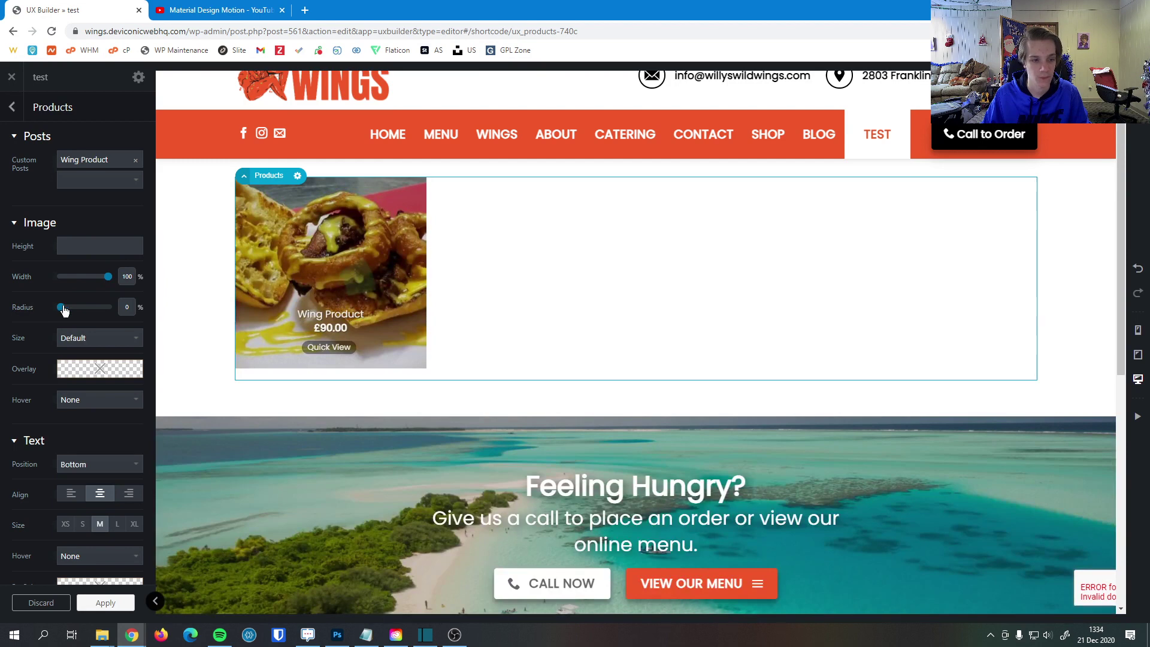
left_click_drag(64, 311, 80, 311)
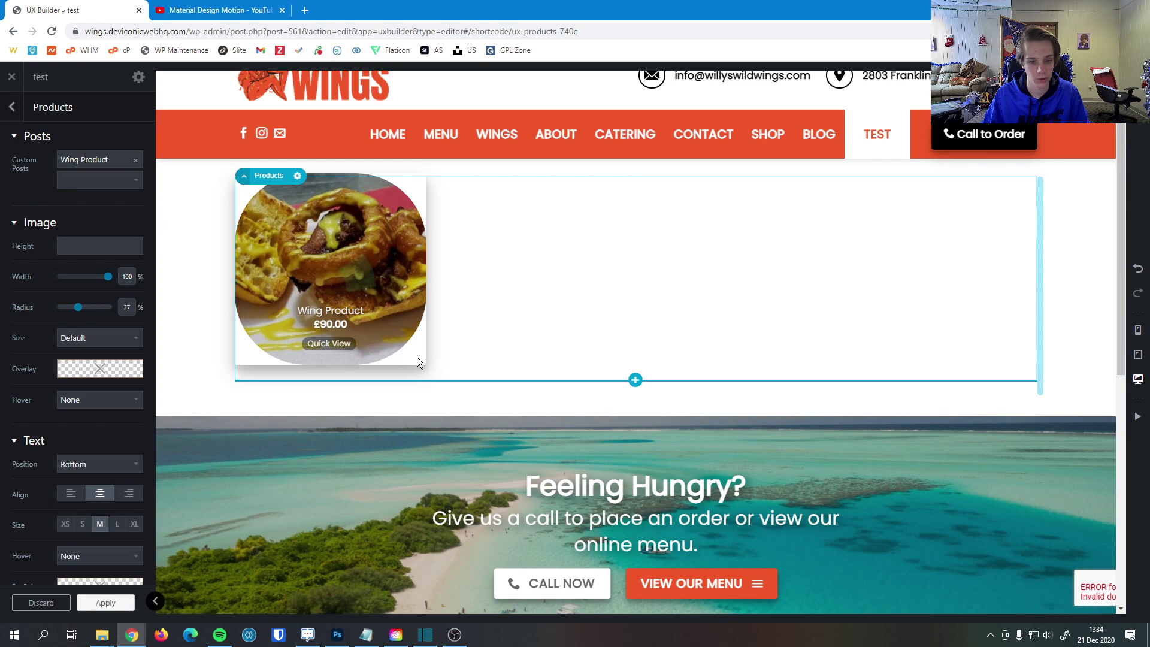
left_click_drag(78, 308, 117, 307)
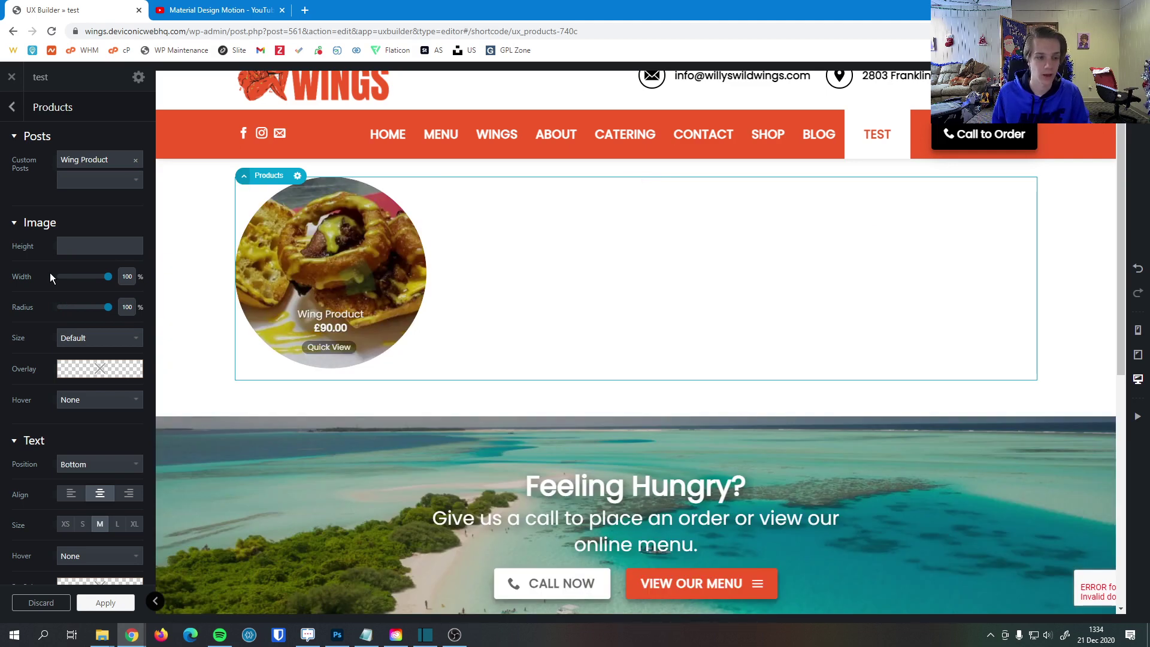
left_click_drag(106, 309, 37, 308)
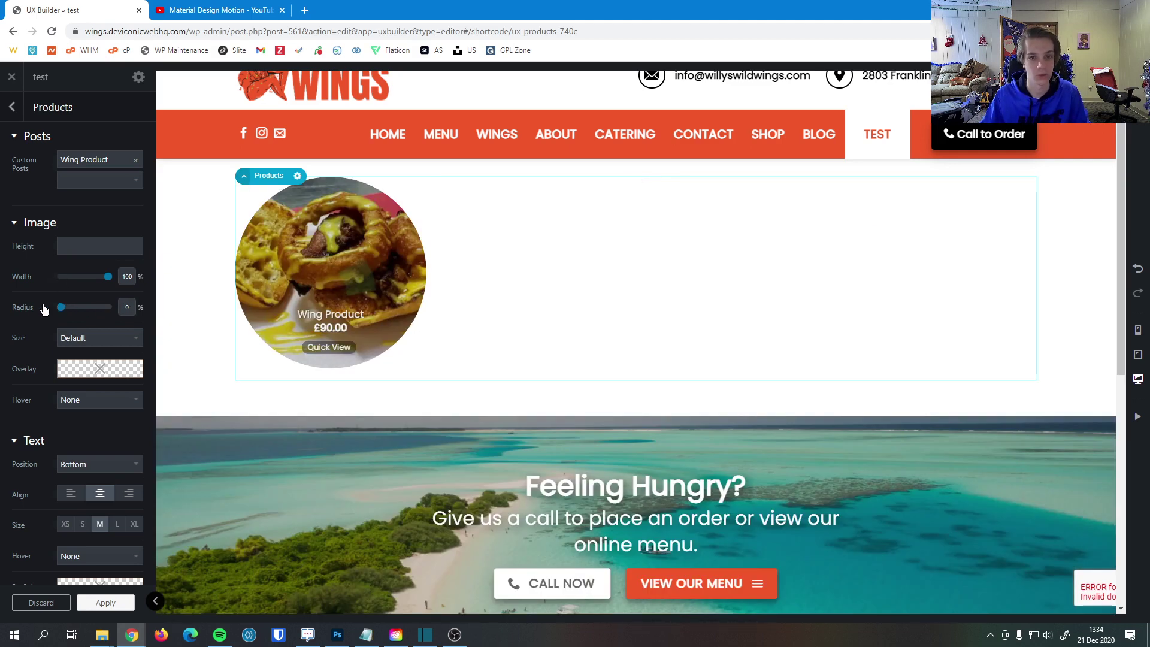
scroll(15, 286, "down", 1)
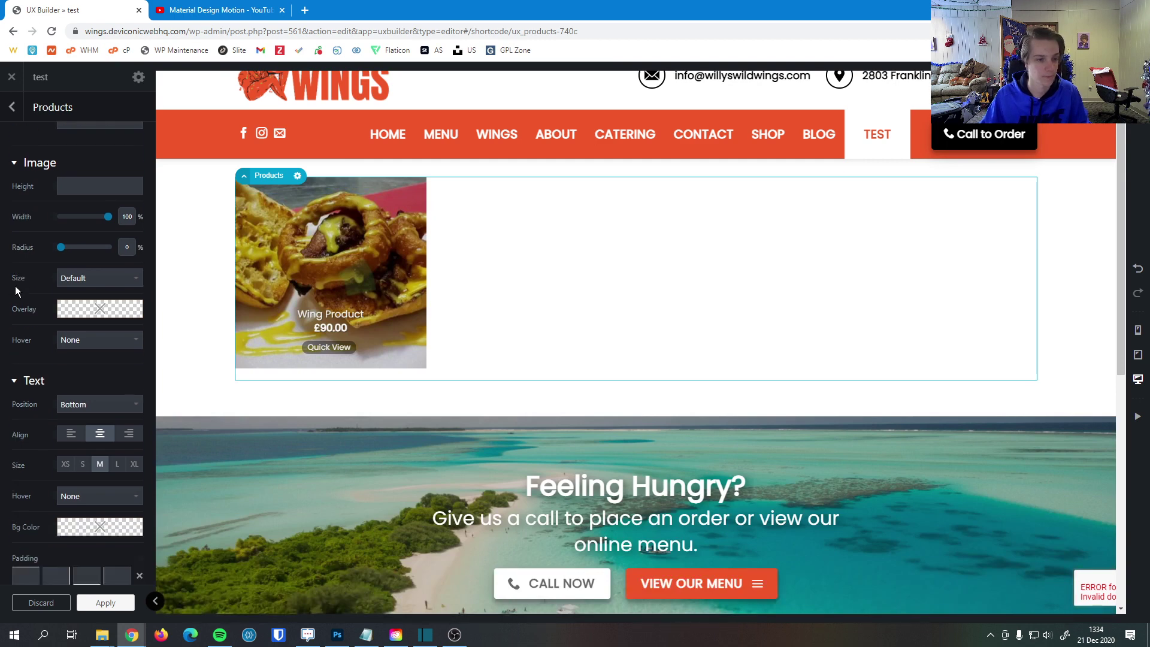
Set the image size to Medium and the image height to 100%, keeping a square 1:1 ratio.
left_click(103, 277)
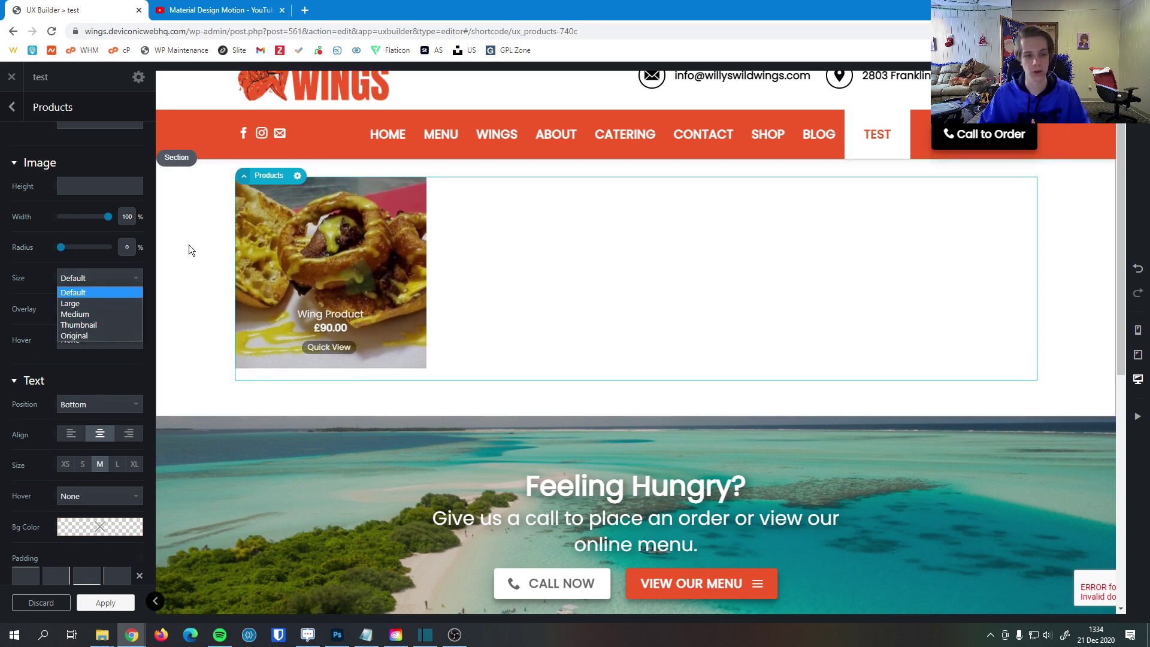
left_click(109, 317)
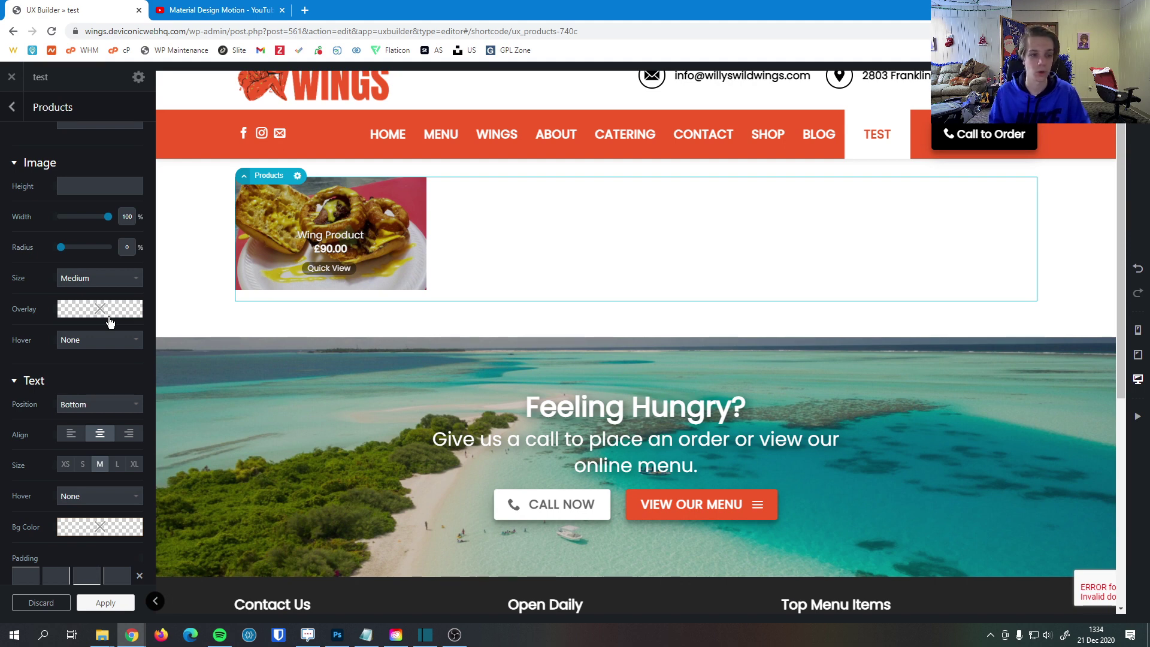
left_click(96, 186)
type("100%")
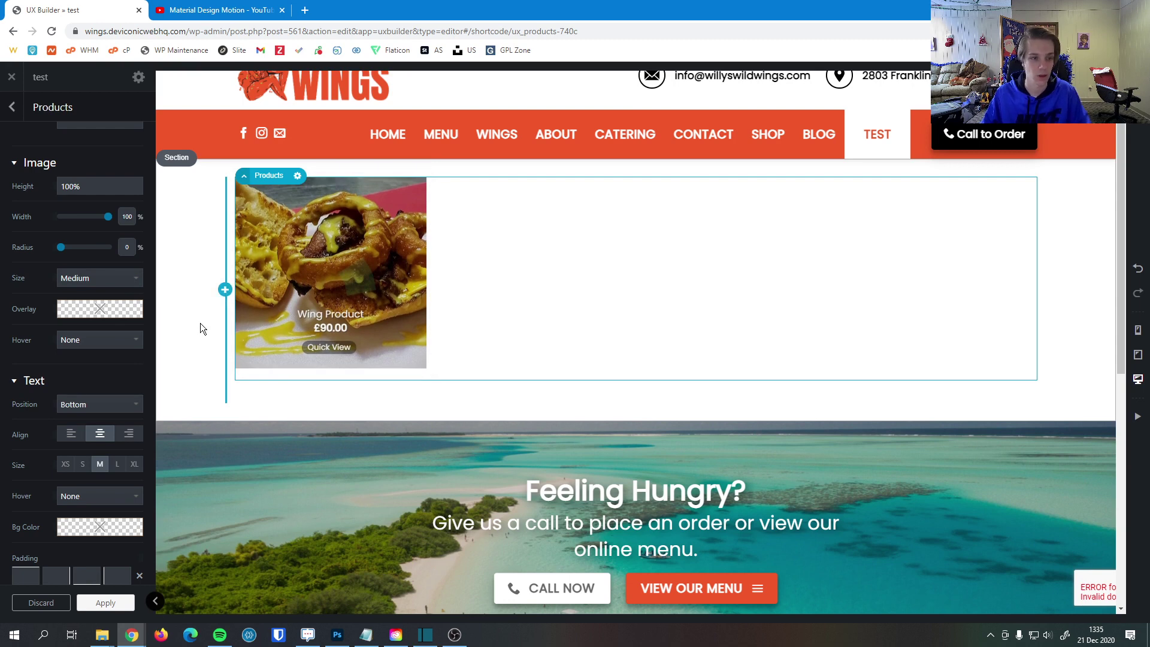
mouse_move(71, 180)
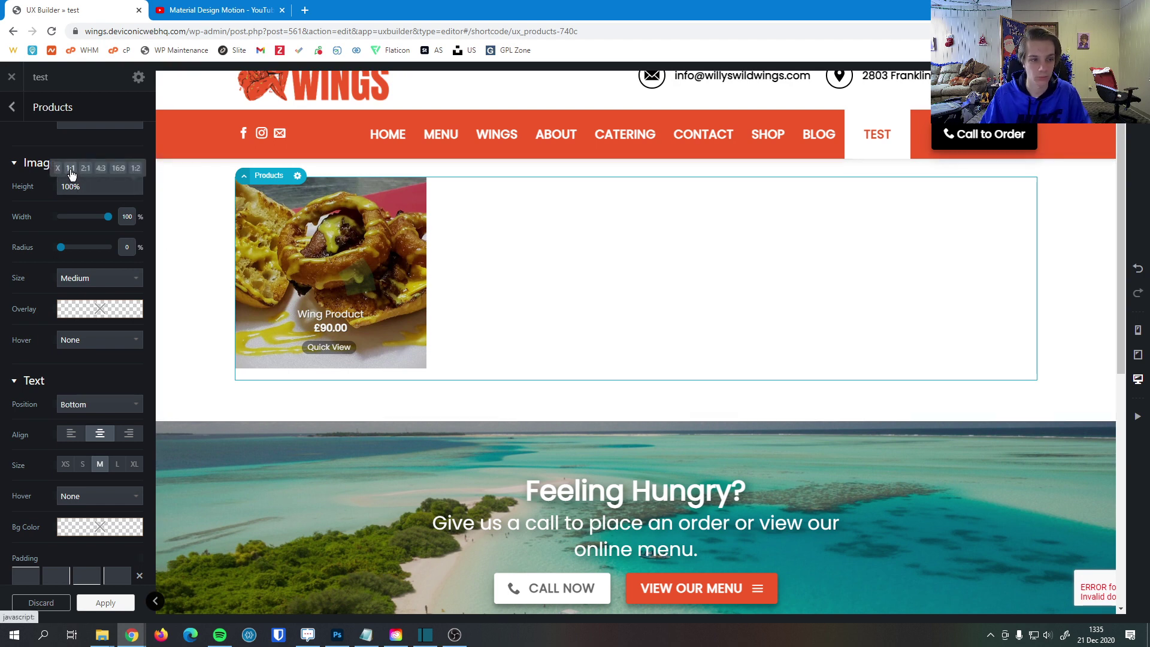
left_click(82, 174)
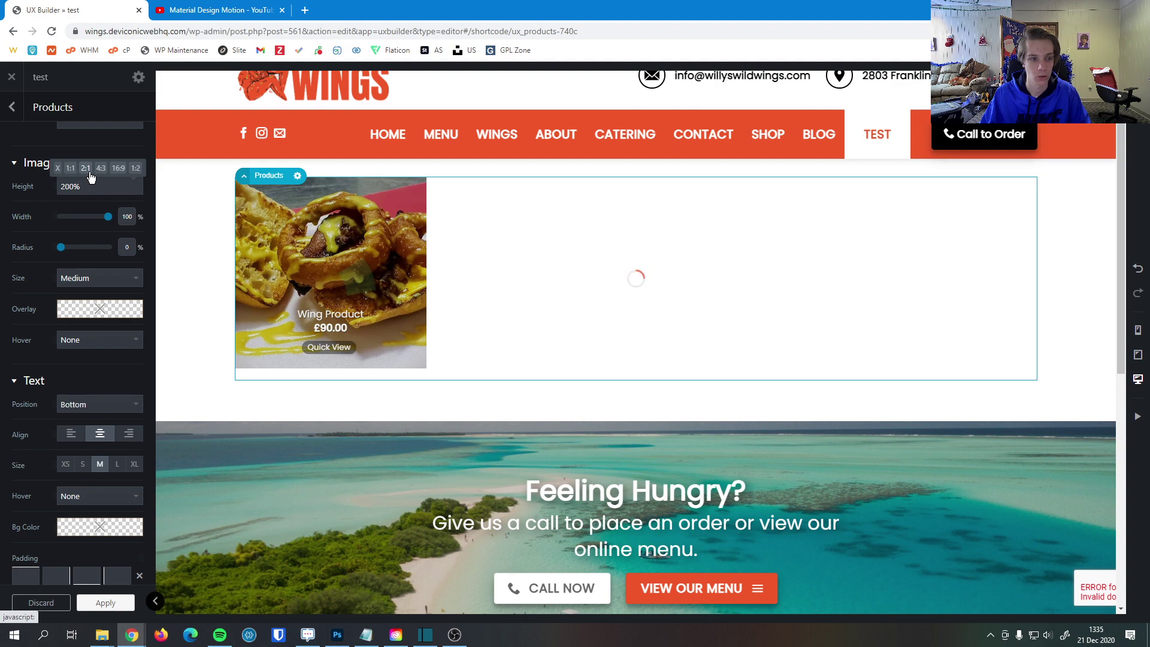
left_click(70, 170)
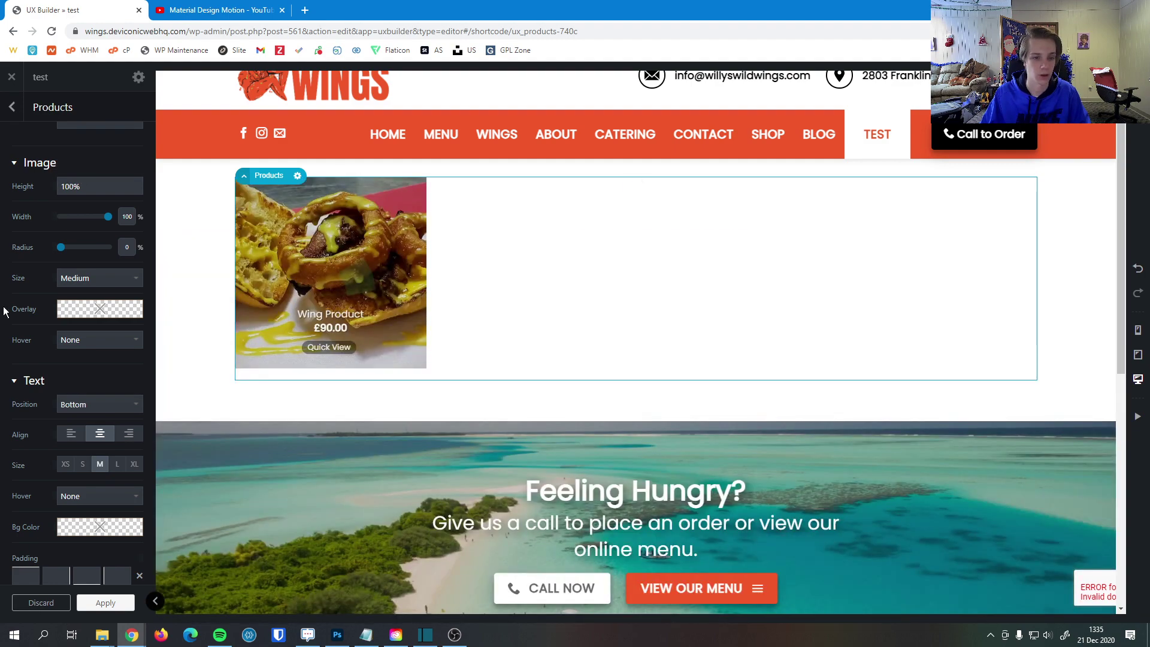
scroll(5, 310, "down", 2)
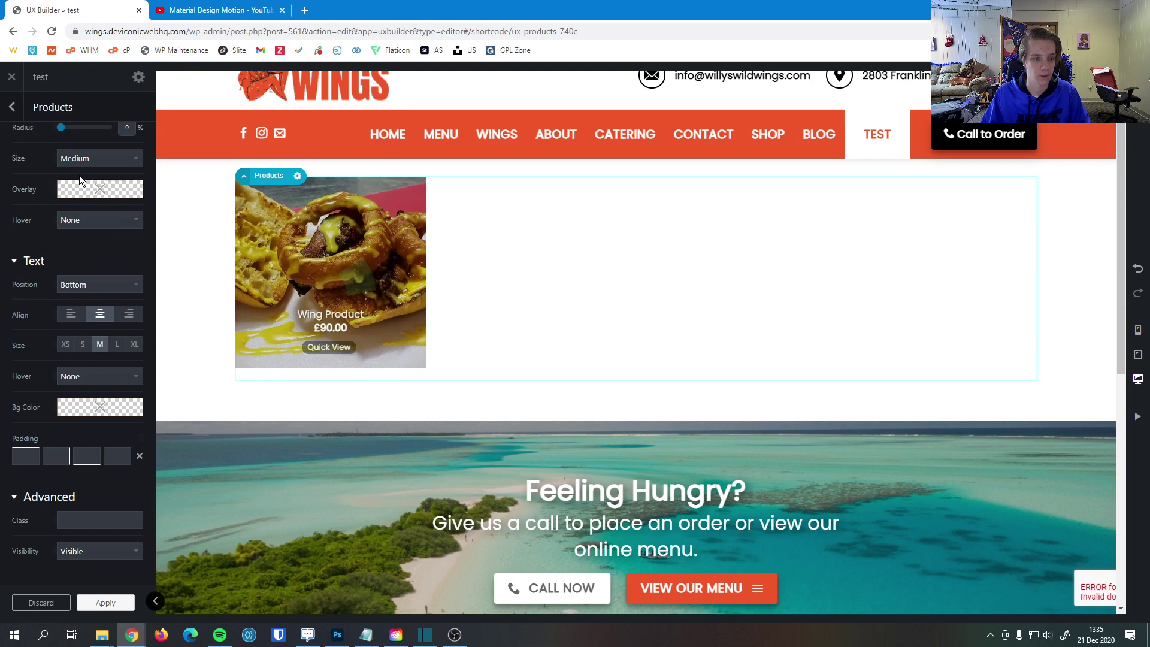
Pick a red in the Overlay colour picker and lower its alpha to give rgba(210, 49, 49, 0.44).
left_click(90, 189)
left_click(94, 237)
left_click(113, 229)
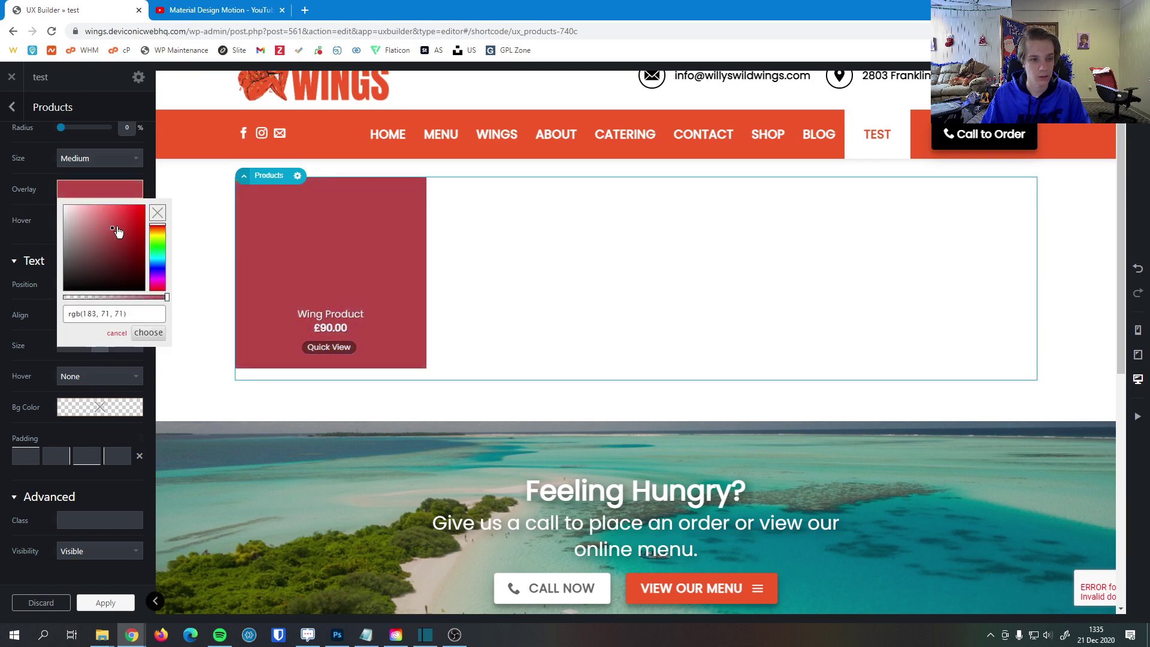
left_click(117, 225)
mouse_move(110, 240)
left_mouse_down()
mouse_move(111, 218)
mouse_move(138, 221)
mouse_move(126, 221)
left_mouse_up()
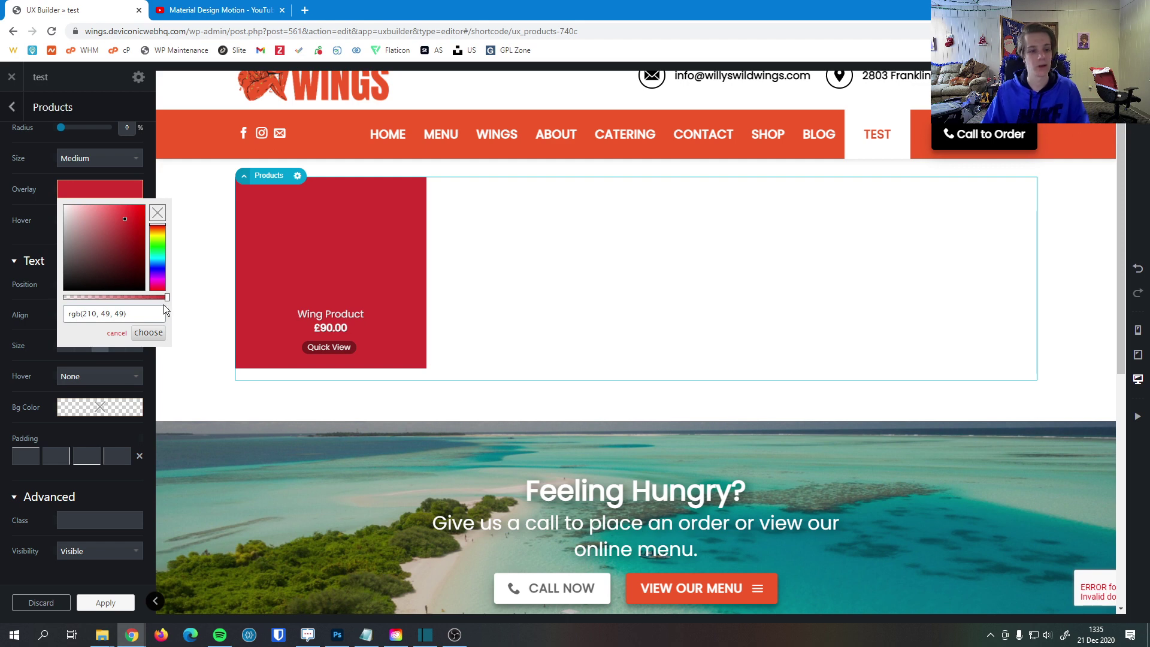
left_click_drag(167, 298, 50, 307)
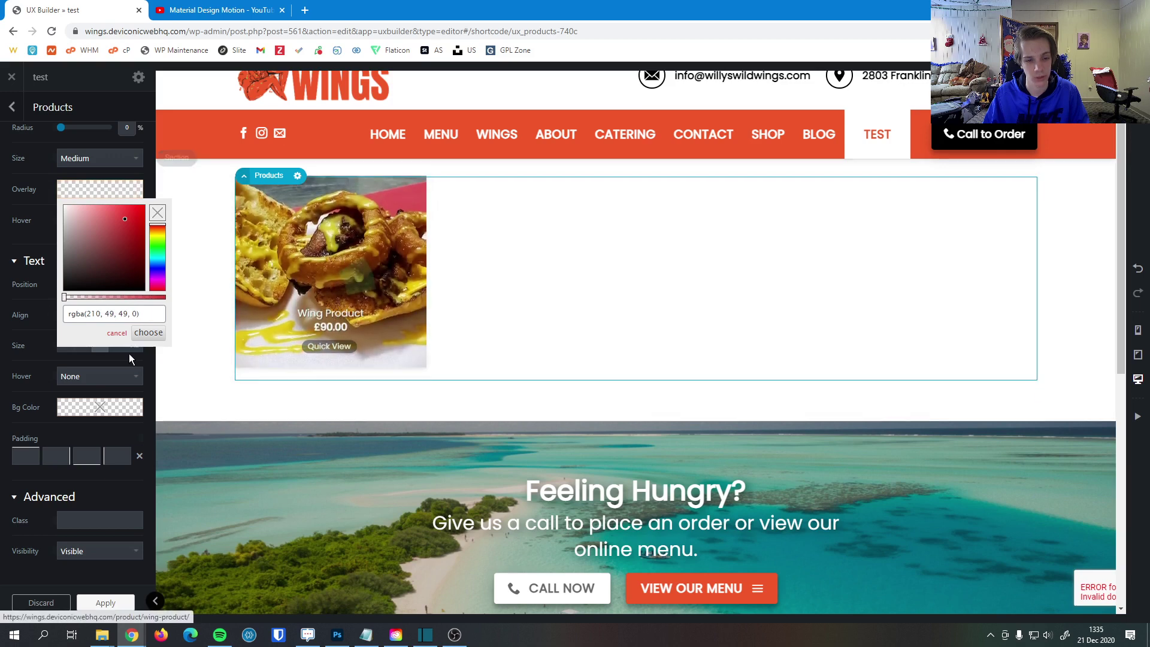
left_click_drag(66, 300, 109, 300)
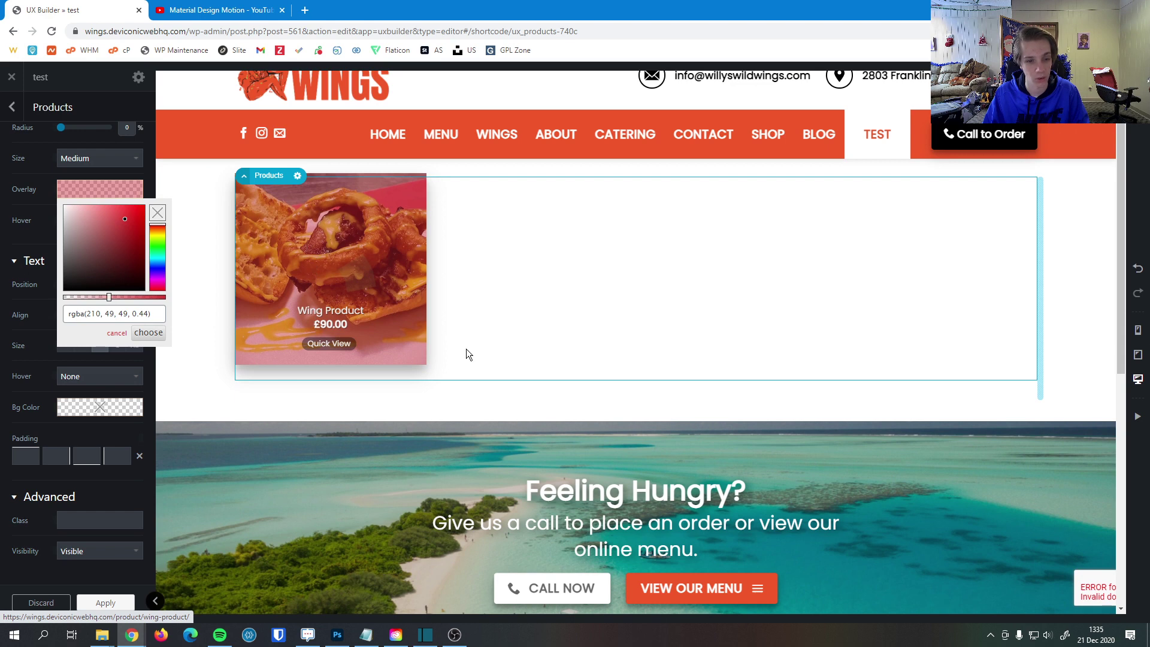
Confirm the translucent red overlay and set Image Hover to Blur, after briefly trying Glow.
left_click(148, 333)
left_click(84, 222)
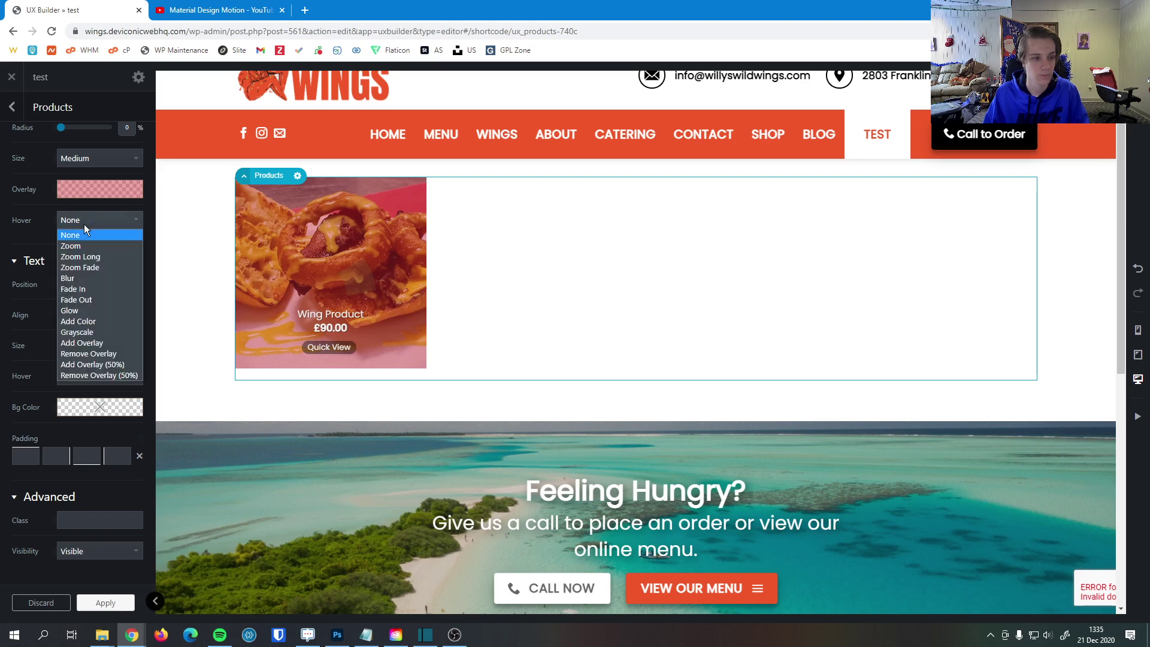
left_click(99, 311)
scroll(98, 309, "up", 1)
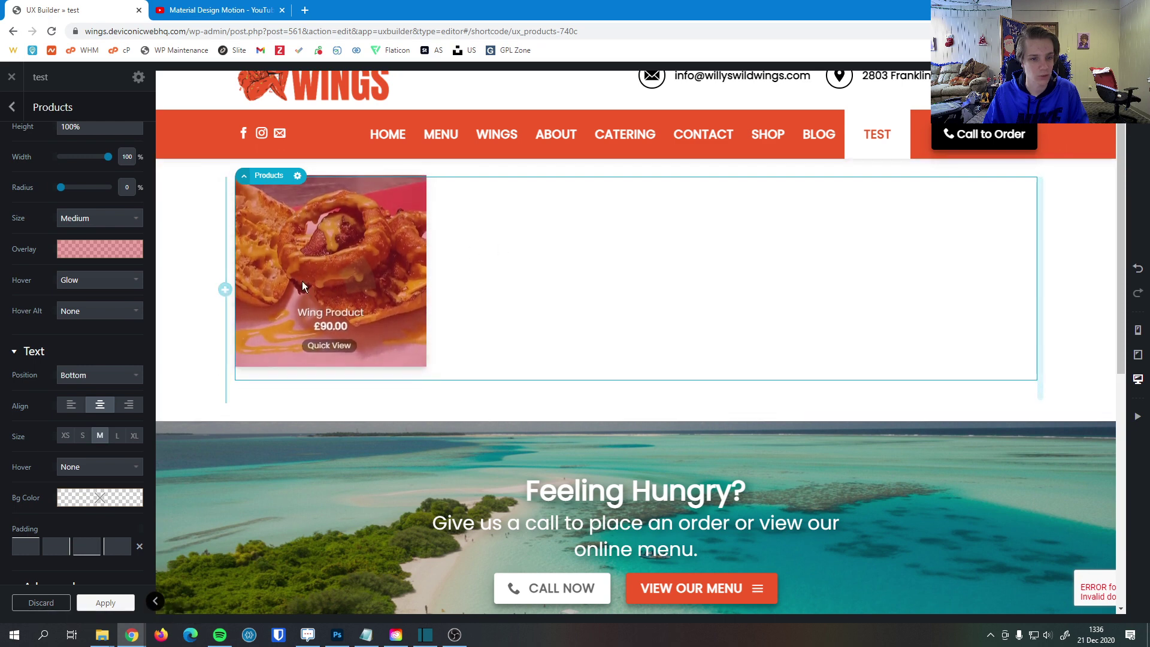
left_click(106, 279)
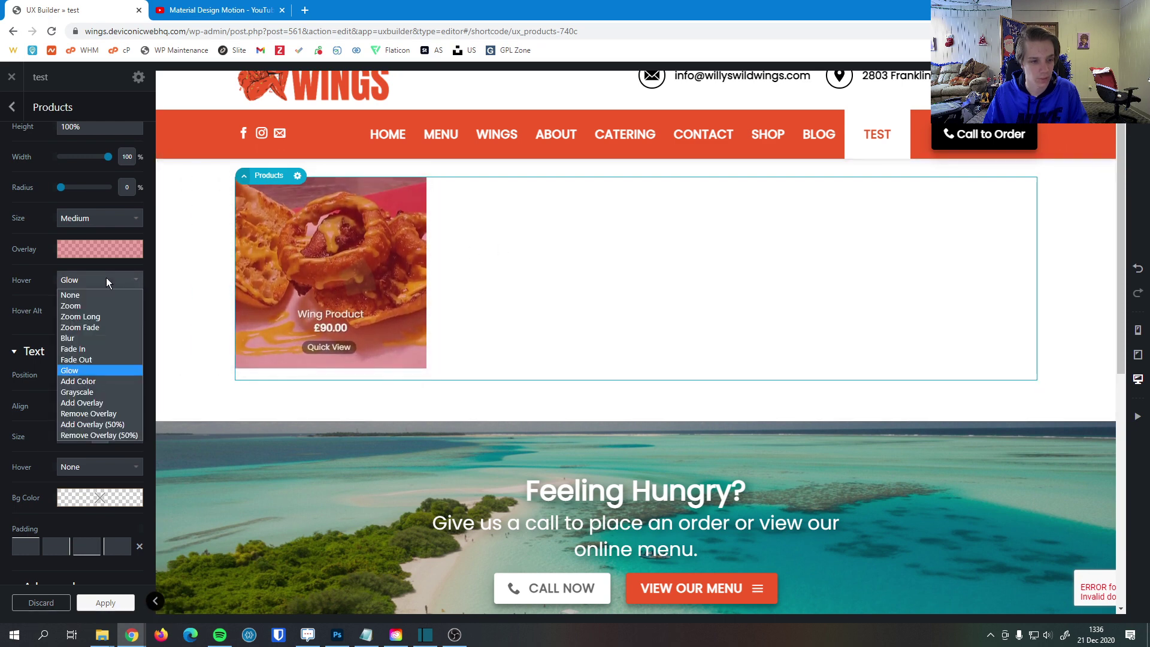
left_click(103, 338)
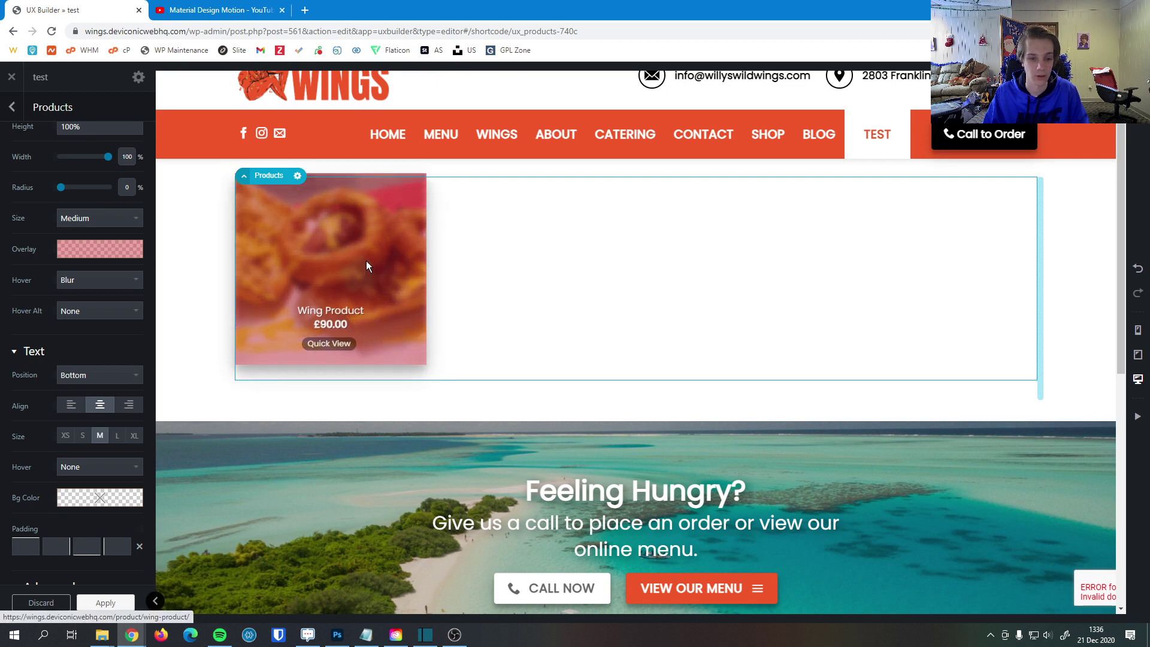
Set the product text Position to Bottom, after trying Middle and Top.
scroll(6, 309, "down", 2)
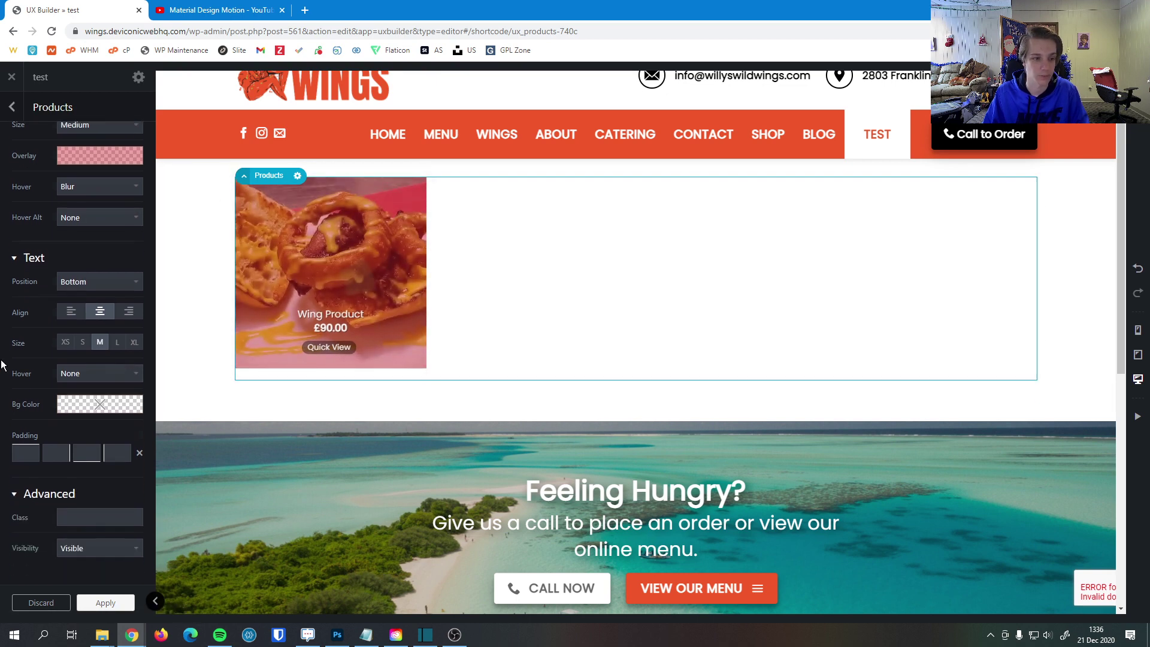
left_click(83, 282)
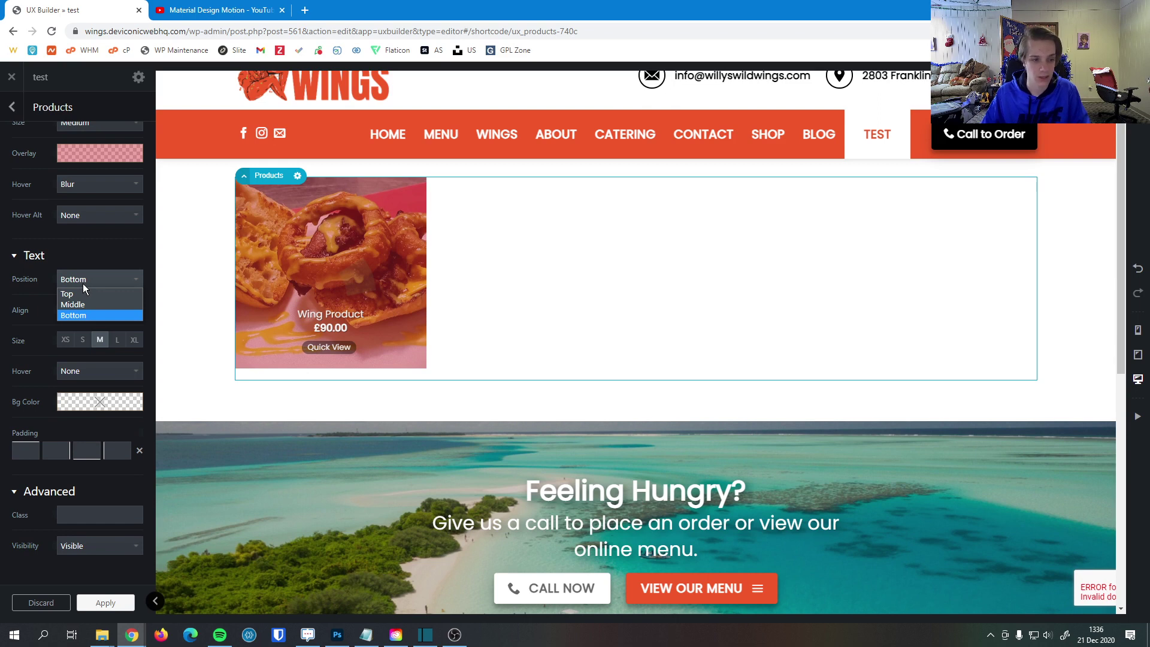
left_click(95, 304)
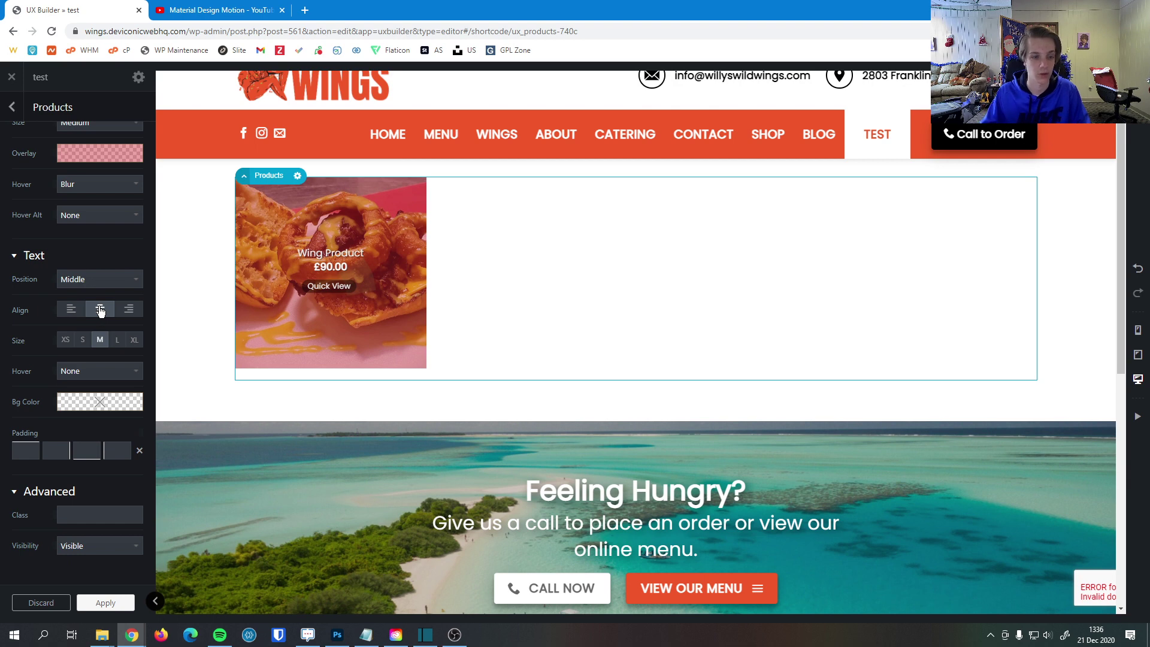
left_click(113, 279)
left_click(117, 293)
left_click(119, 283)
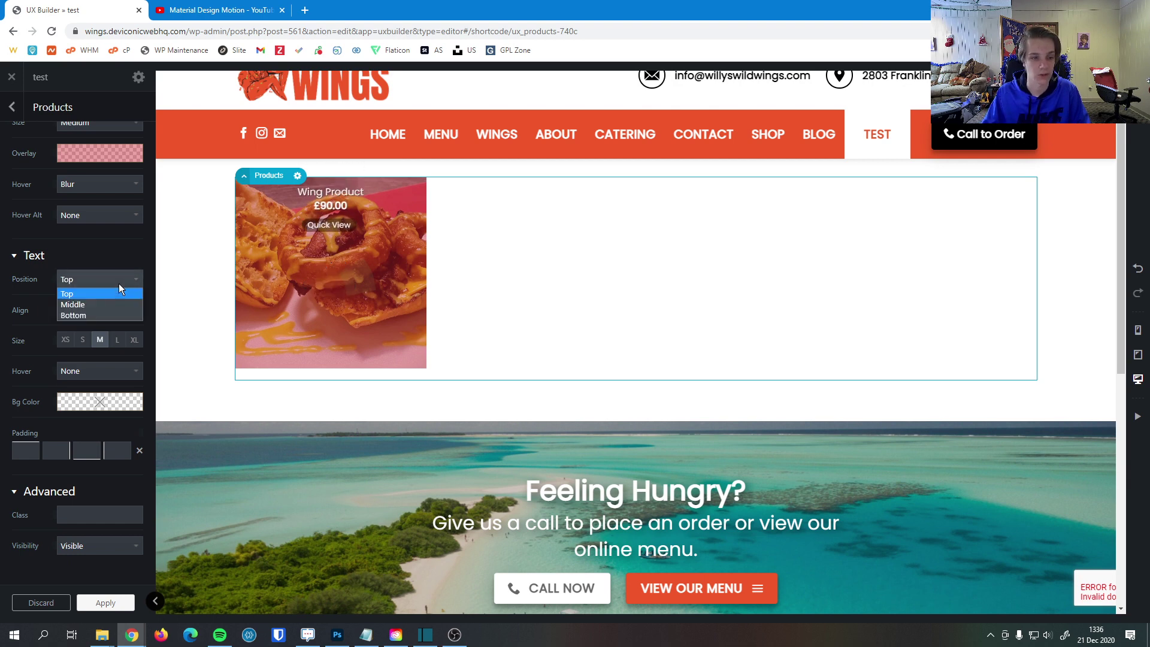
left_click(119, 315)
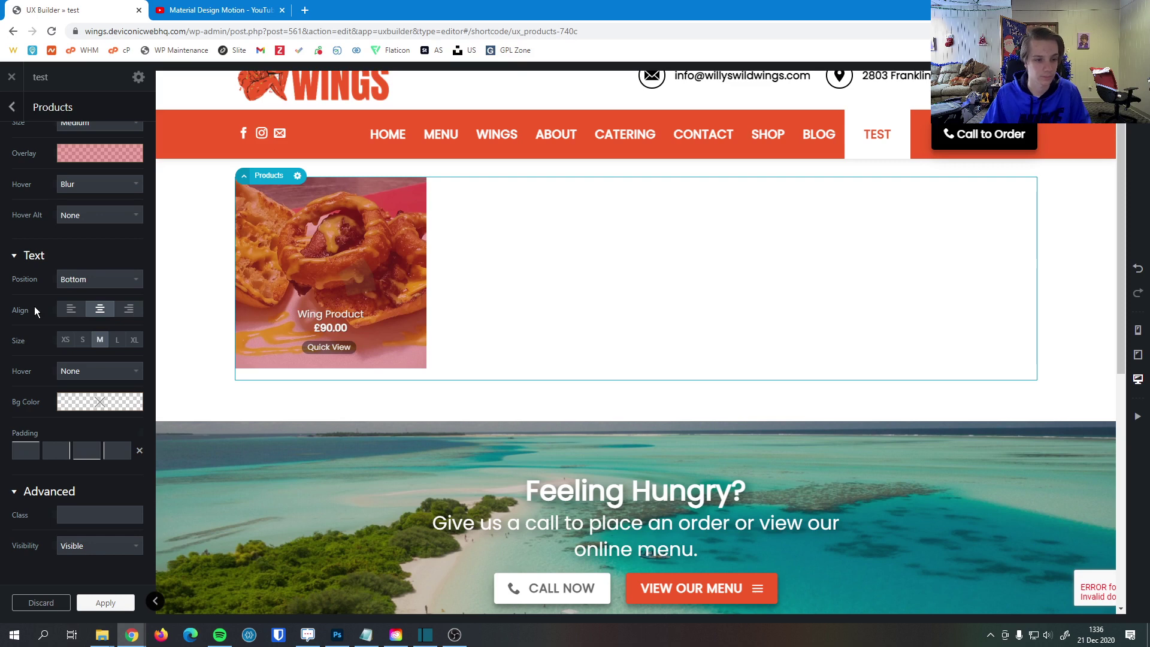
Set the product Text Size to L, after trying XS and XL.
left_click(65, 340)
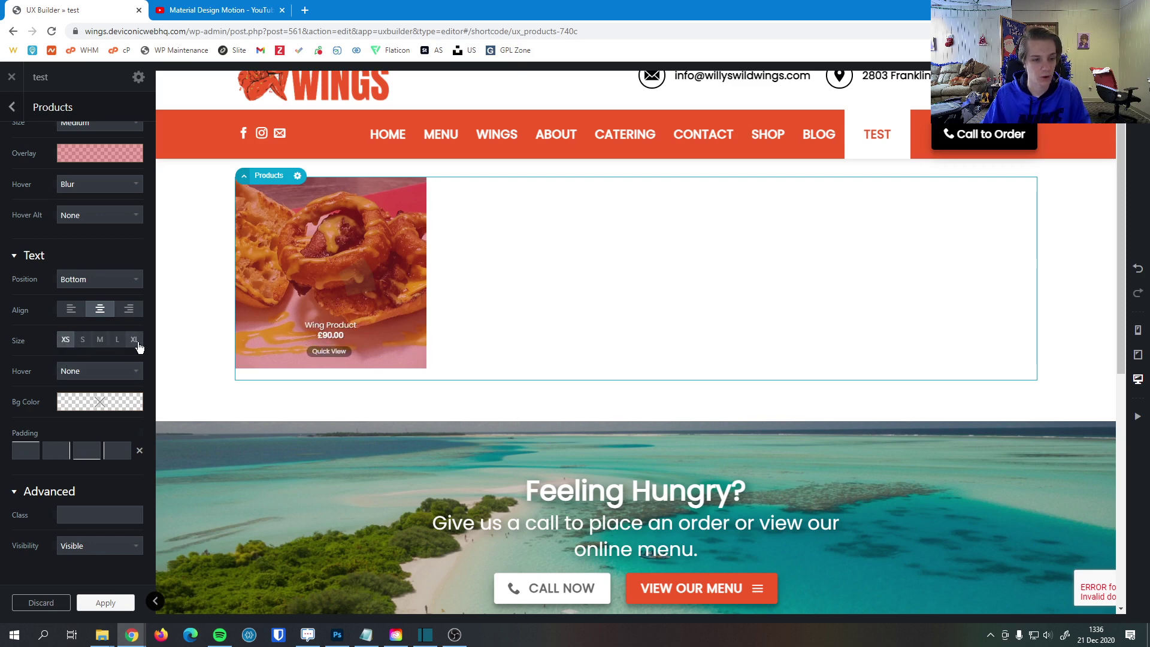
left_click(134, 340)
left_click(117, 339)
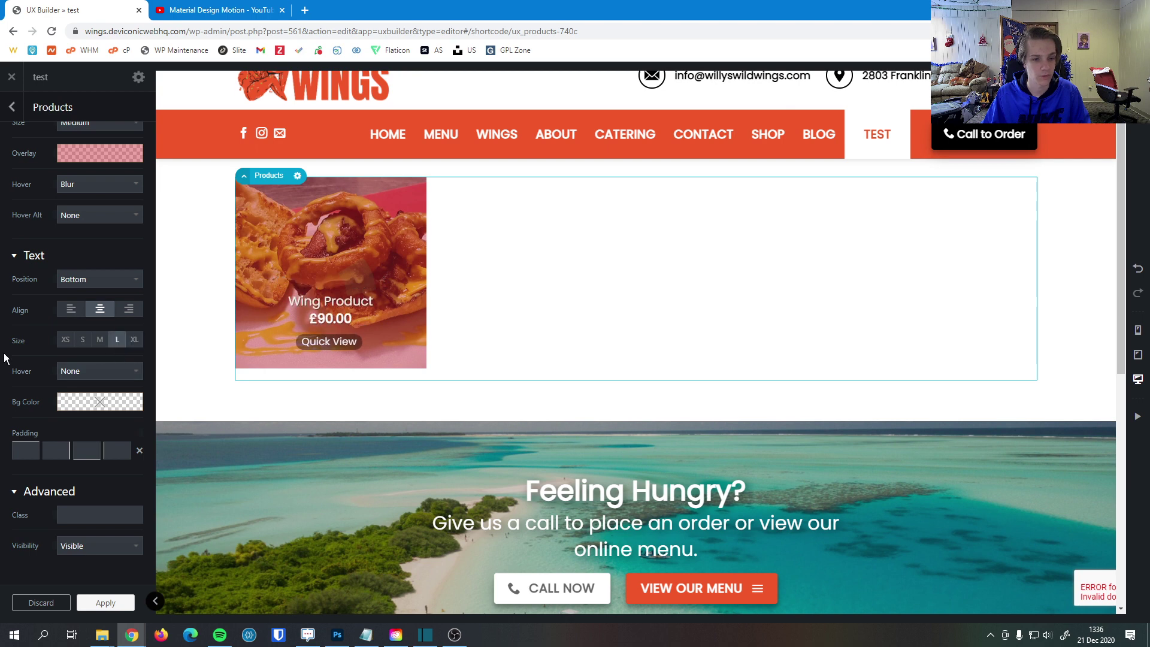
Set Text Hover to Slide In and preview the effect on the wing product image.
left_click(81, 372)
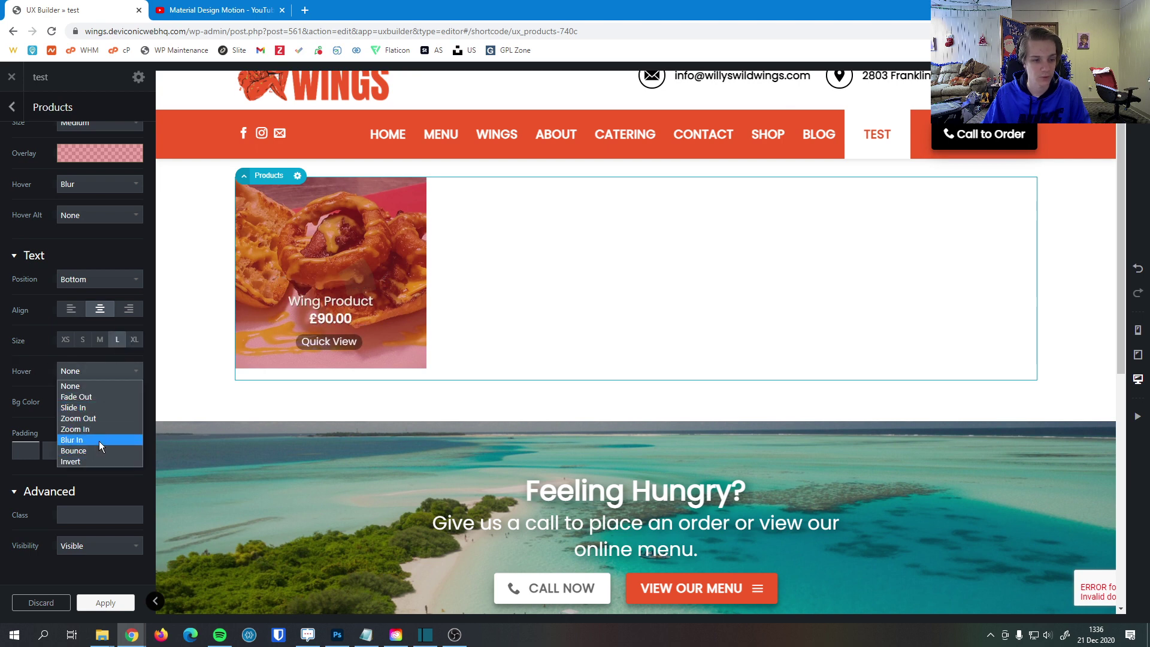
left_click(100, 408)
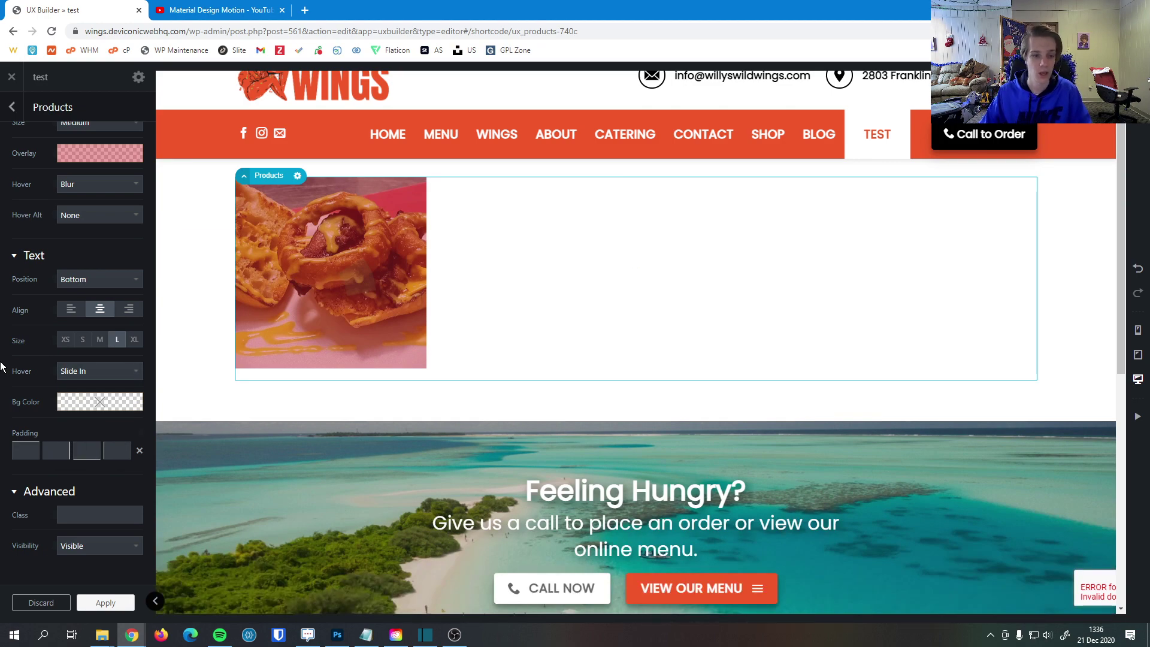
mouse_move(274, 323)
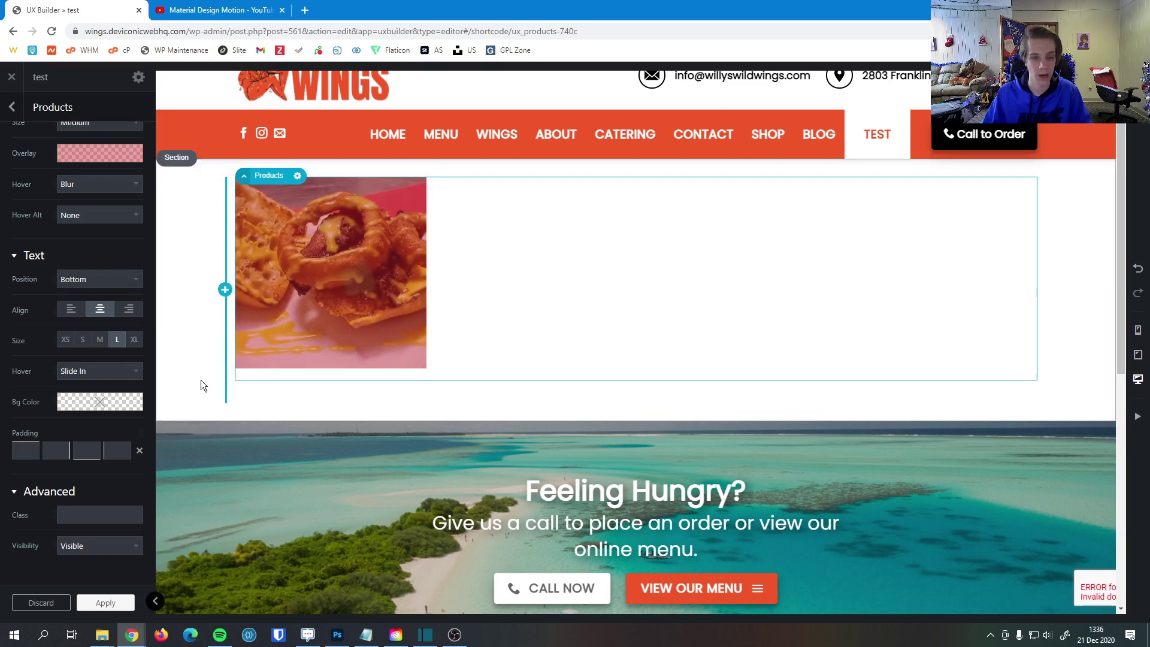
scroll(31, 343, "up", 4)
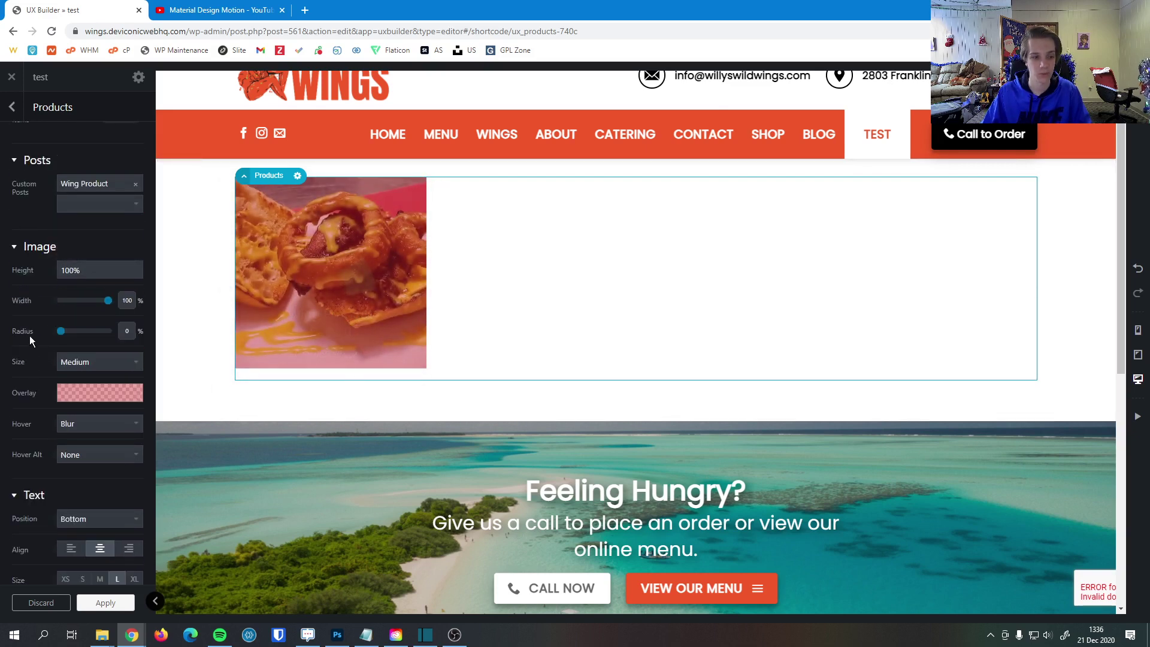
scroll(31, 322, "up", 3)
scroll(21, 320, "down", 6)
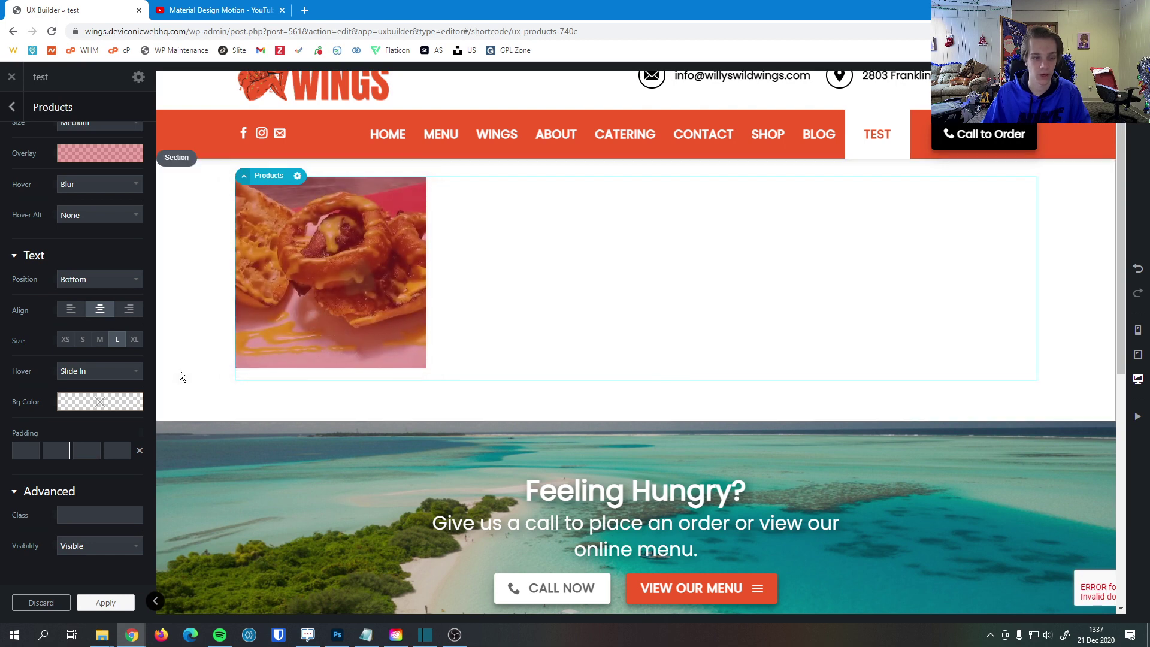
Give the product text area a red background colour.
left_click(99, 402)
mouse_move(102, 454)
left_mouse_down()
mouse_move(87, 442)
mouse_move(117, 438)
left_mouse_up()
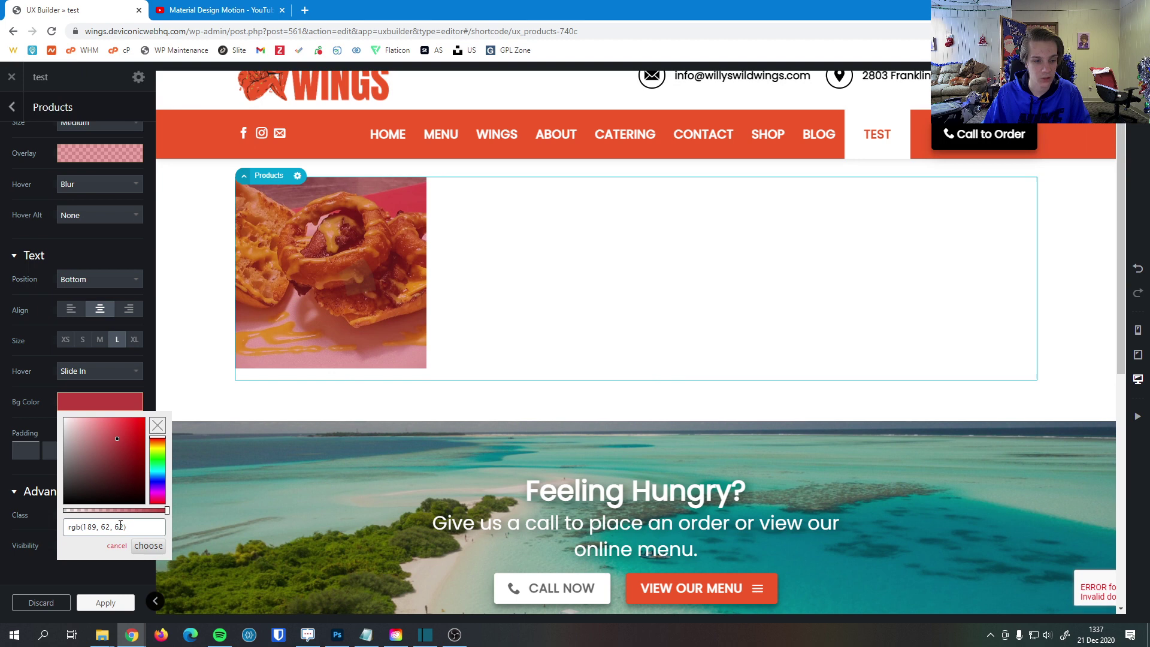
left_click(148, 545)
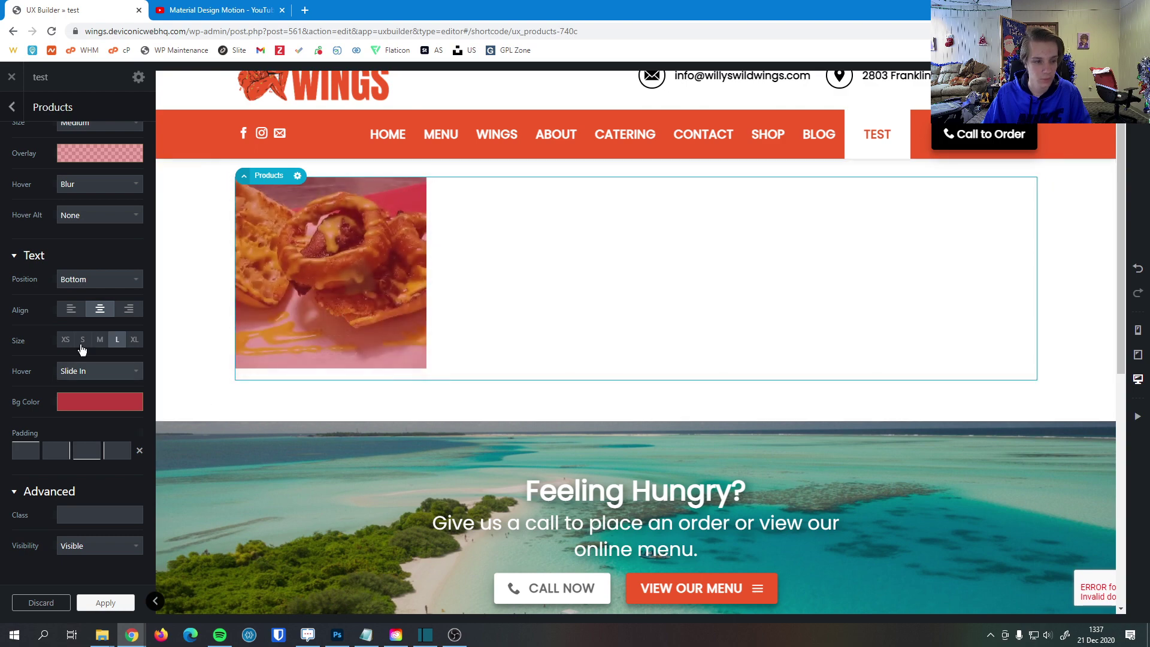
Set Text Hover back to None so the product text stays visible.
left_click(88, 375)
left_click(87, 386)
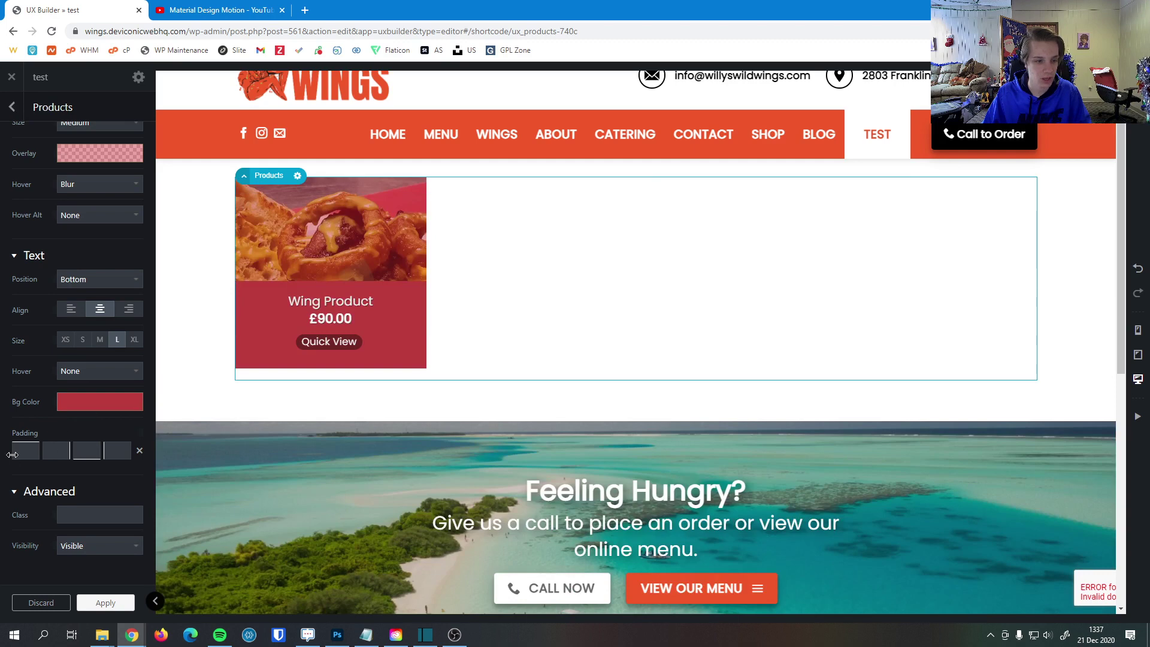
left_click(12, 455)
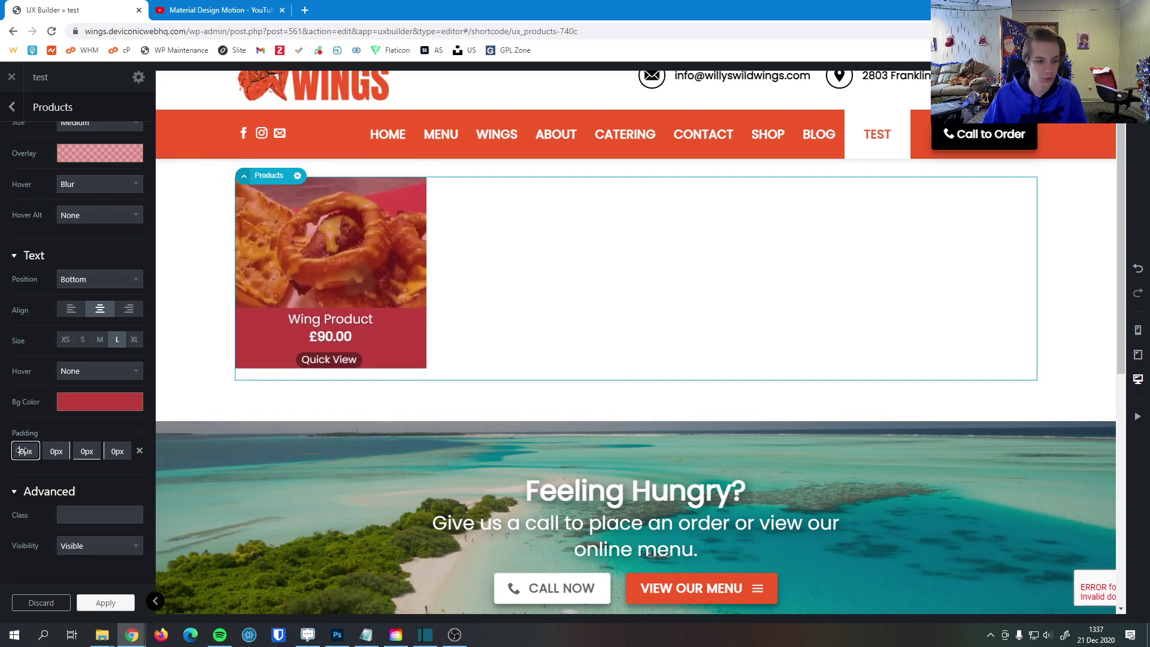
Set the text area padding to 19px top and 20px on the other three sides.
type("20")
key("Tab")
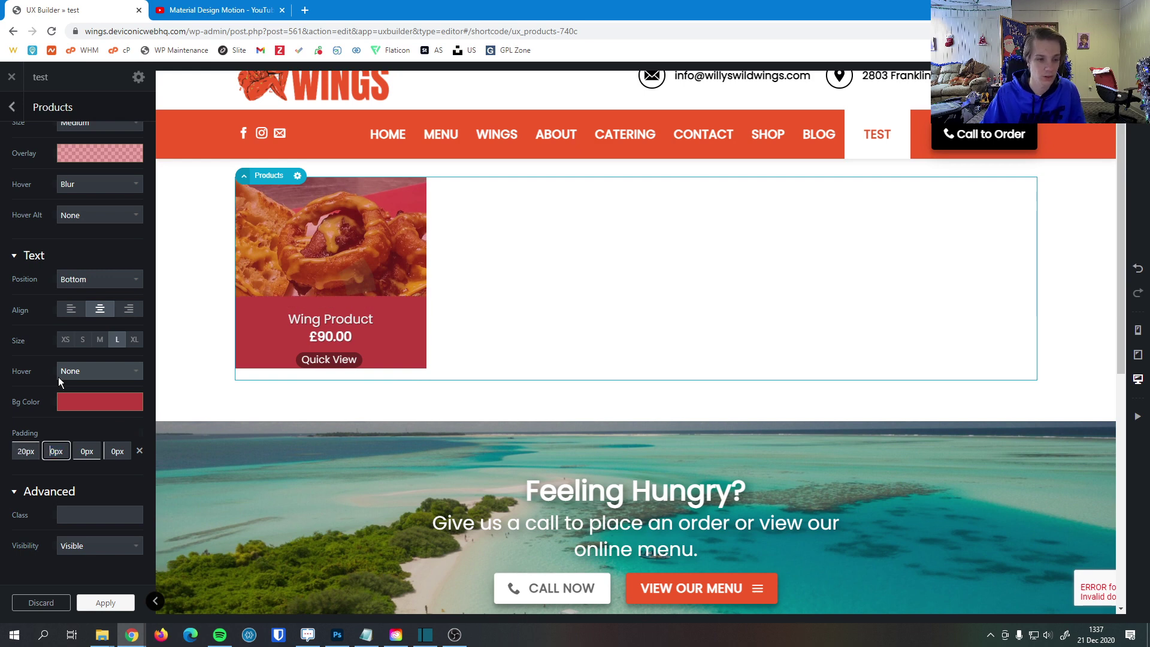
type("20")
key("Tab")
type("20")
key("Tab")
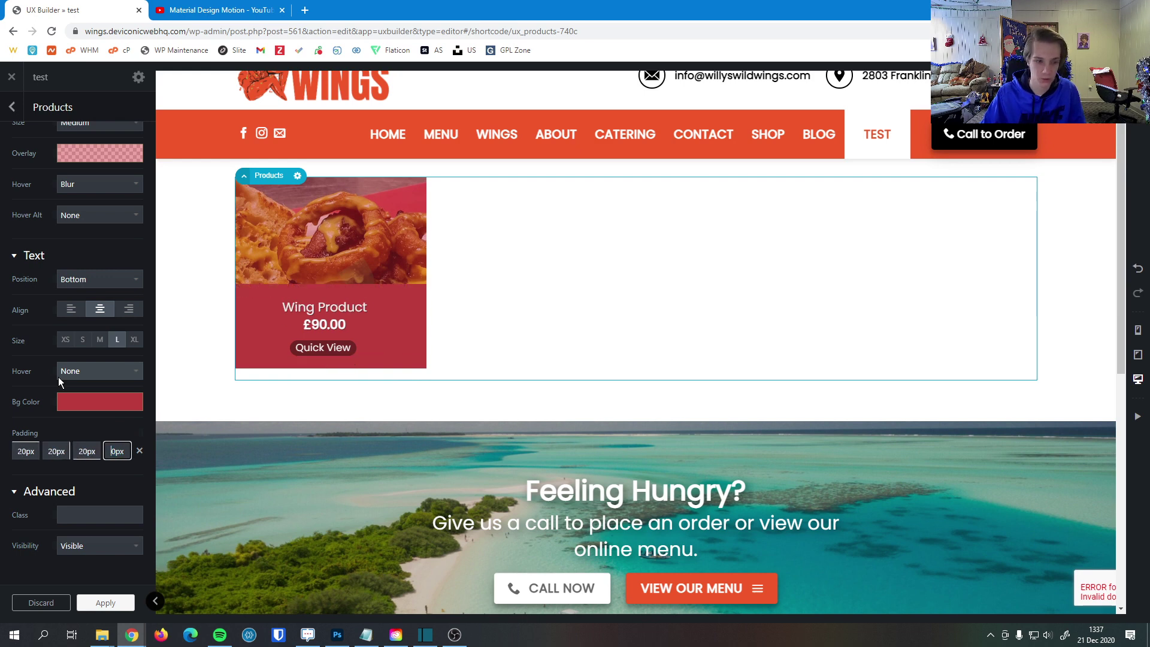
type("2")
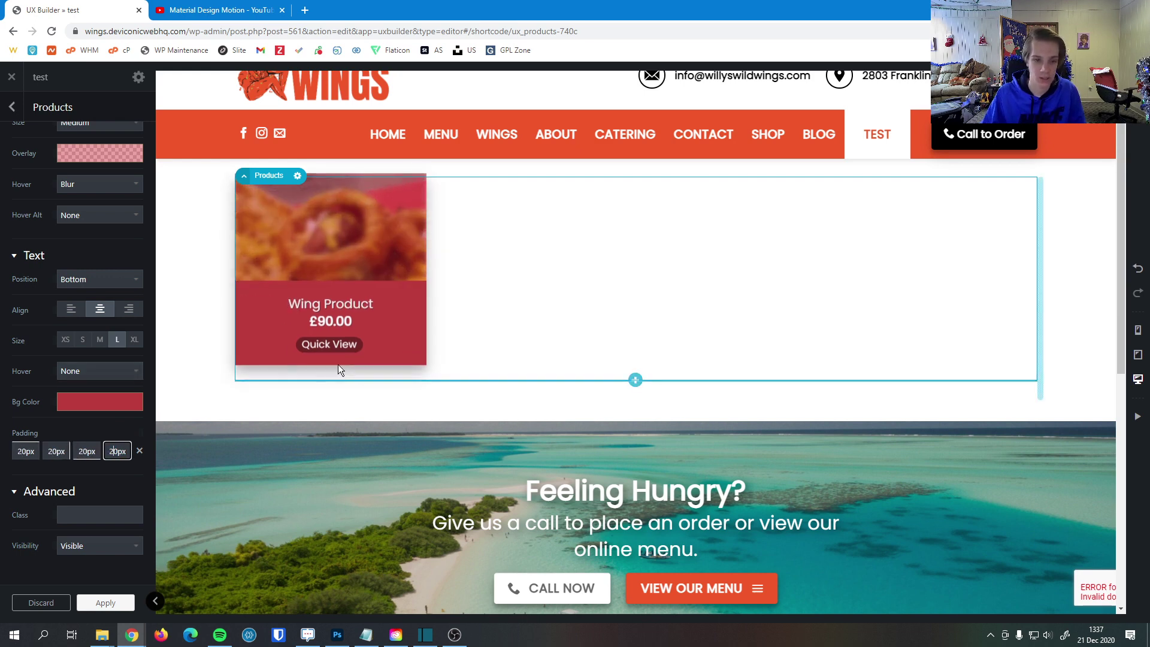
left_click(25, 452)
key("BackSpace")
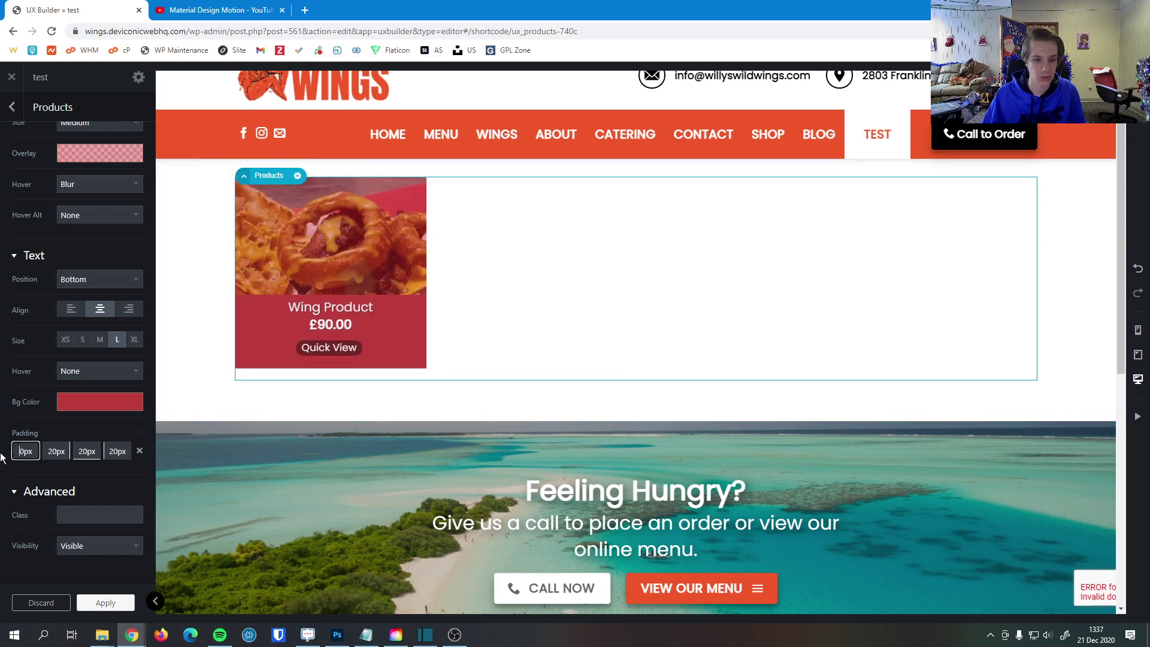
type("9")
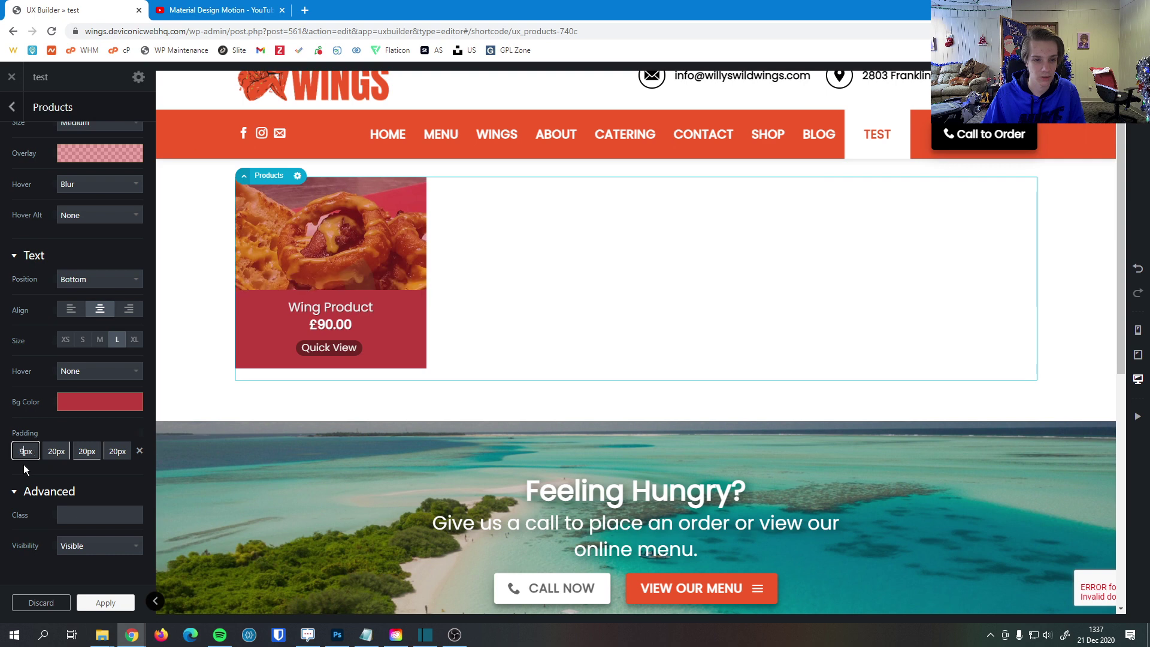
key("Up")
key("Up")
key("Up")
key("Up")
key("Up")
key("Up")
key("Up")
key("Up")
key("Up")
key("Up")
key("Up")
key("Up")
key("Up")
key("Up")
key("Up")
key("Up")
key("Up")
key("Up")
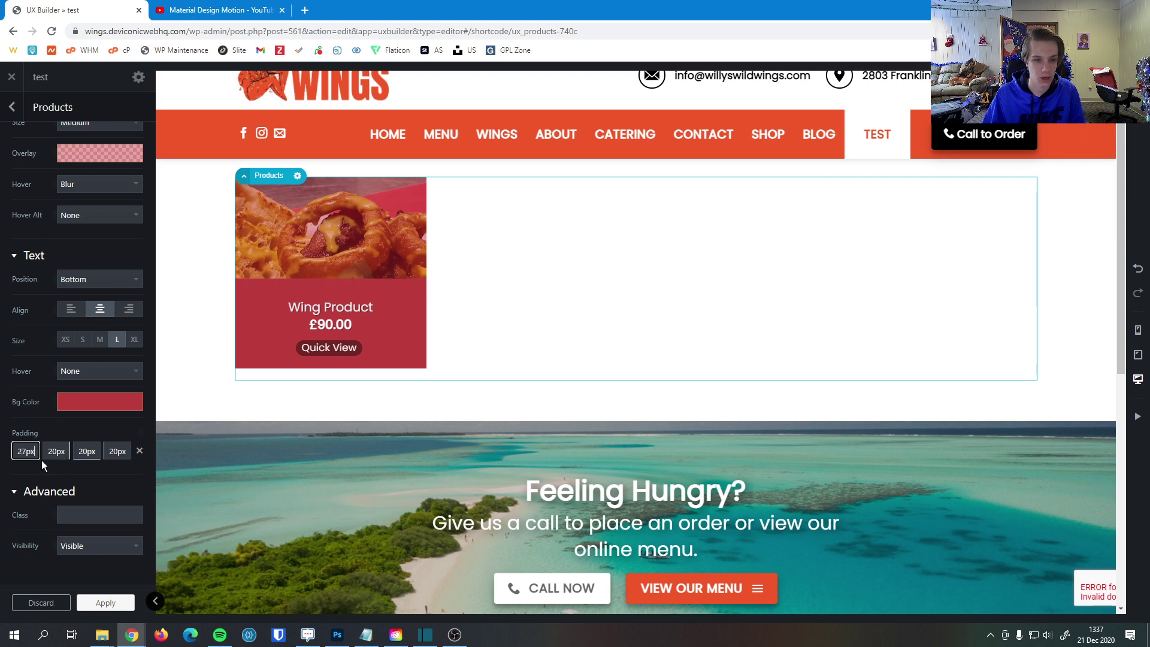
key("Down")
key("Down")
key("Down")
key("Down")
key("Down")
key("Down")
key("Down")
key("Down")
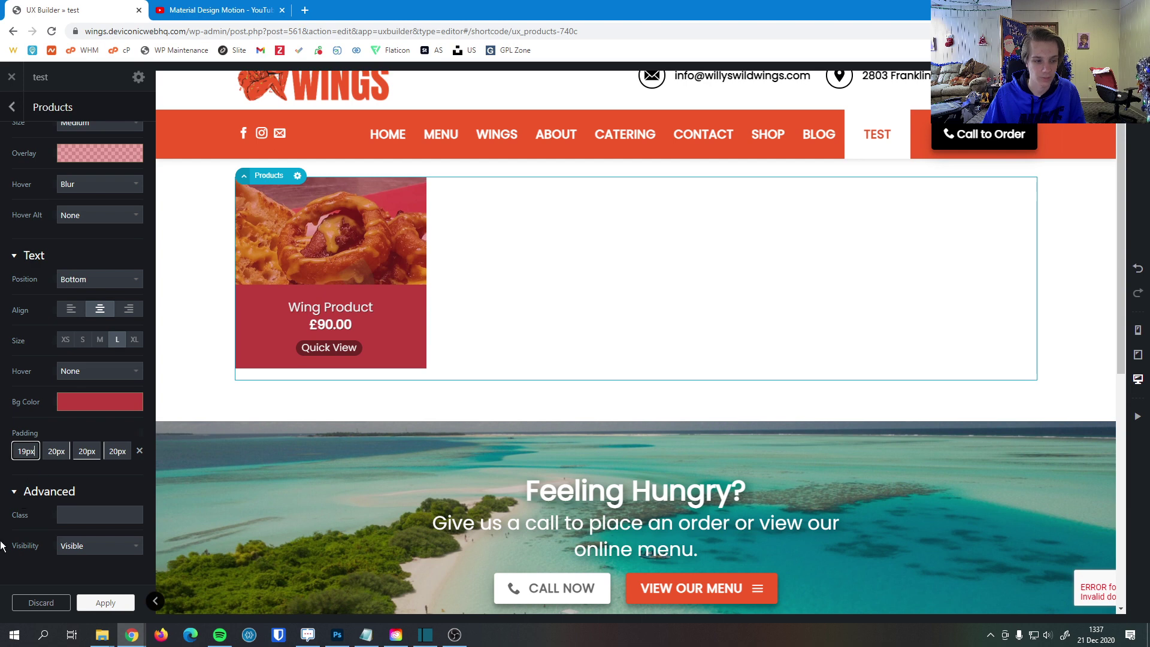
left_click(99, 518)
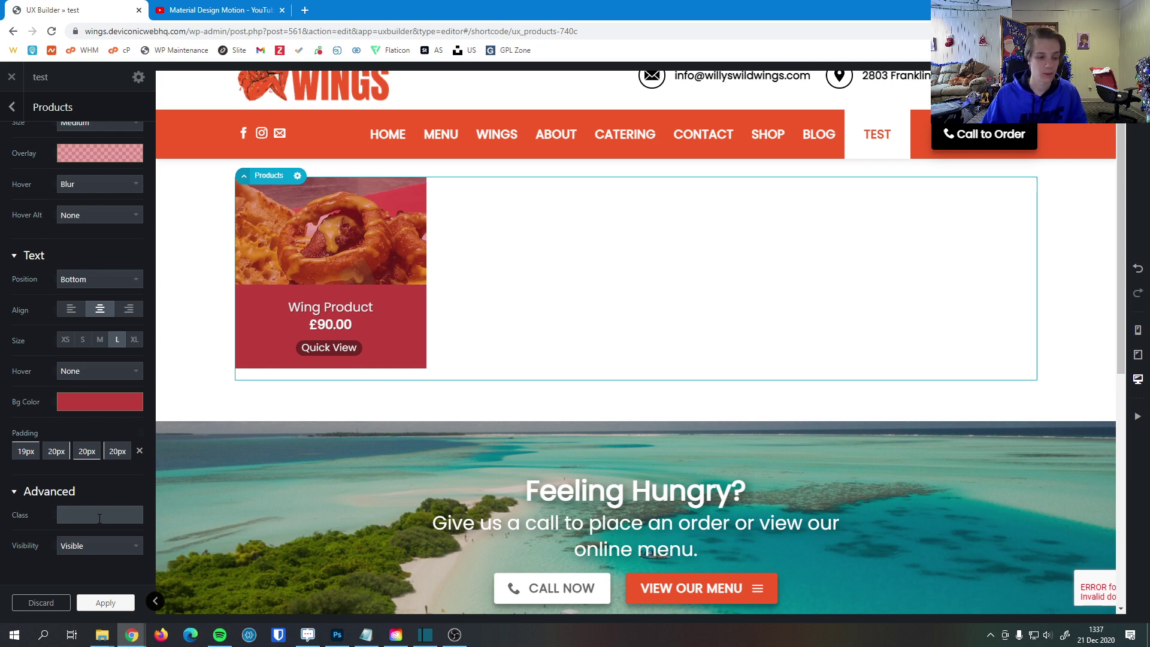
left_click(100, 547)
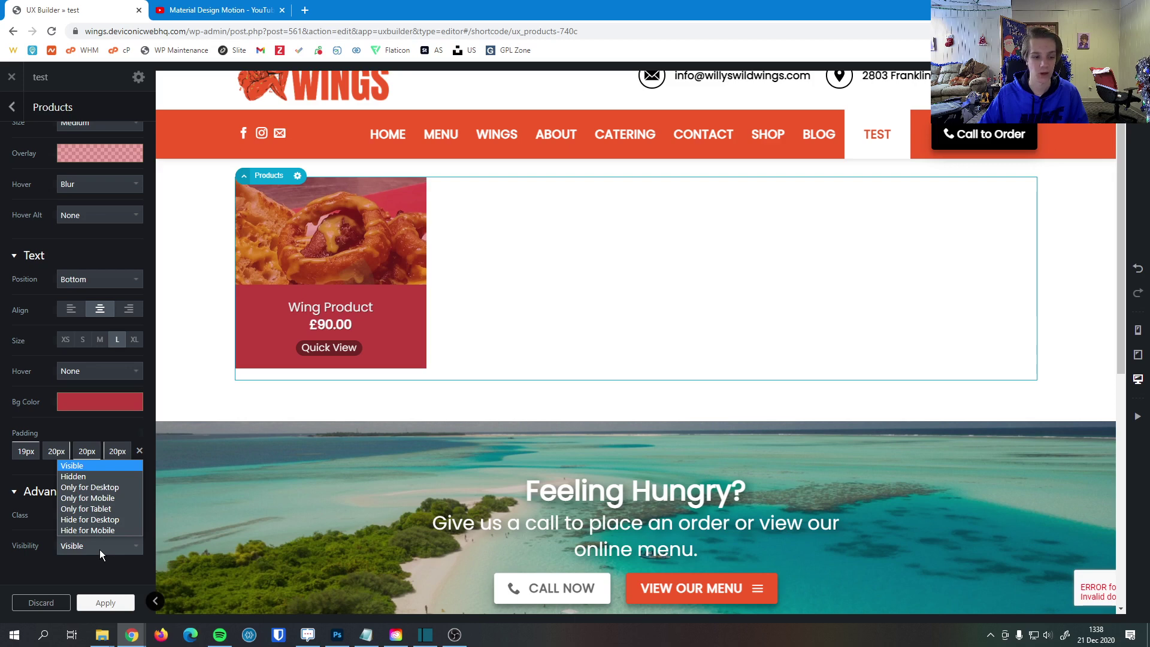
left_click(99, 548)
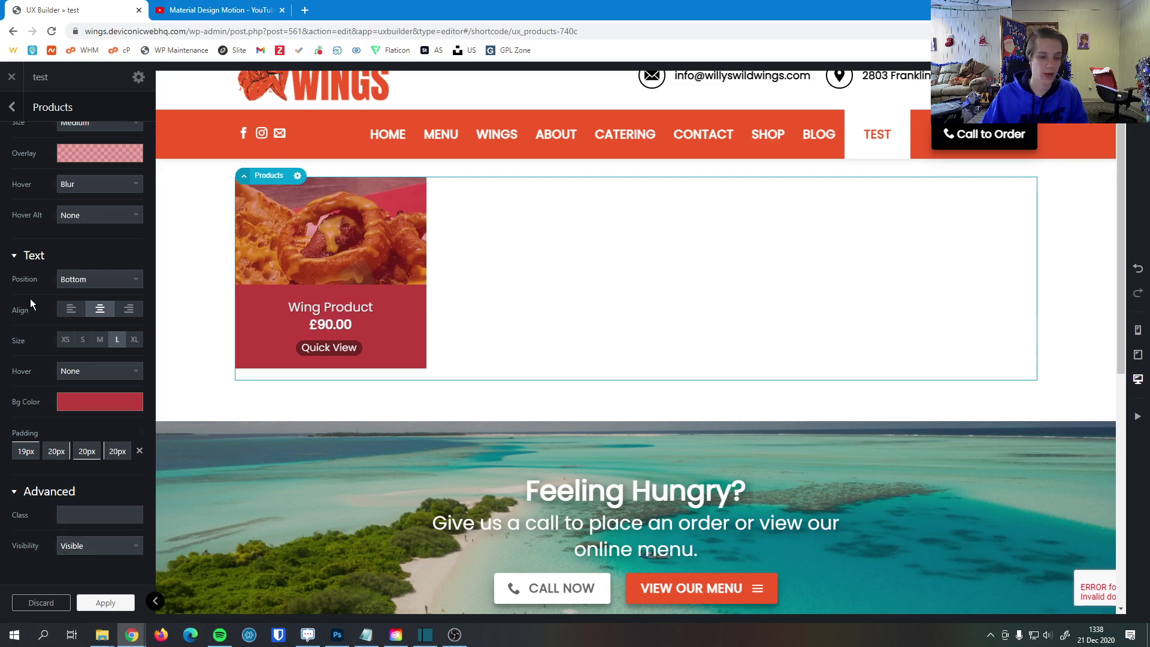
scroll(28, 281, "up", 5)
scroll(30, 359, "up", 2)
Apply the Products element settings and update the page.
left_click(100, 603)
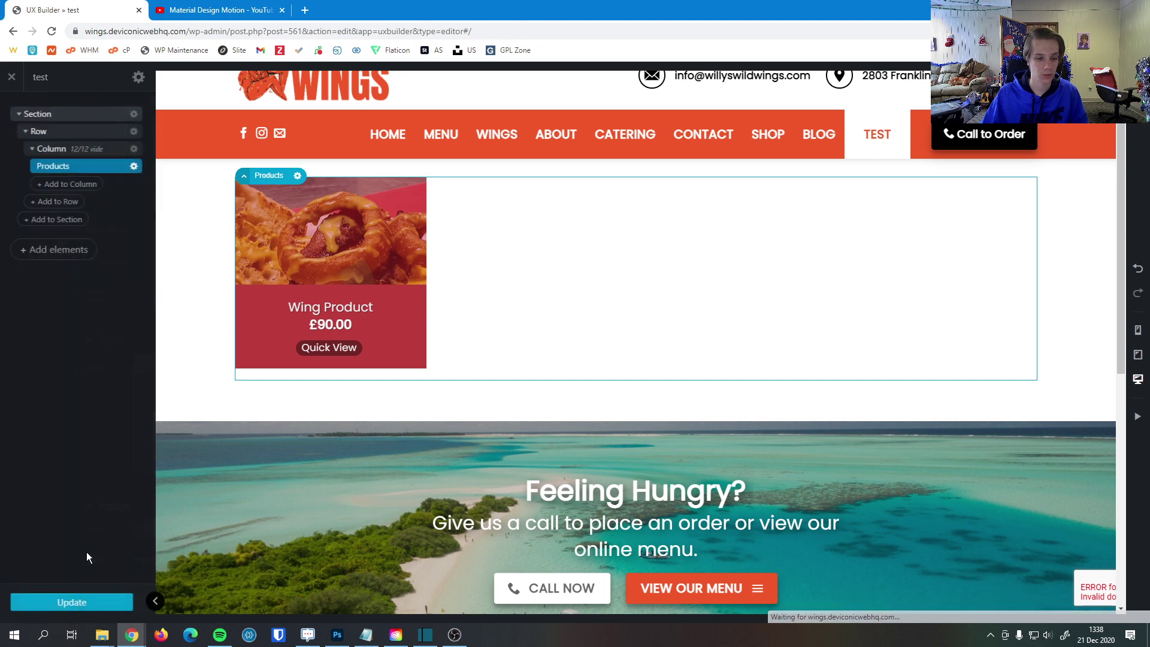
left_click(70, 602)
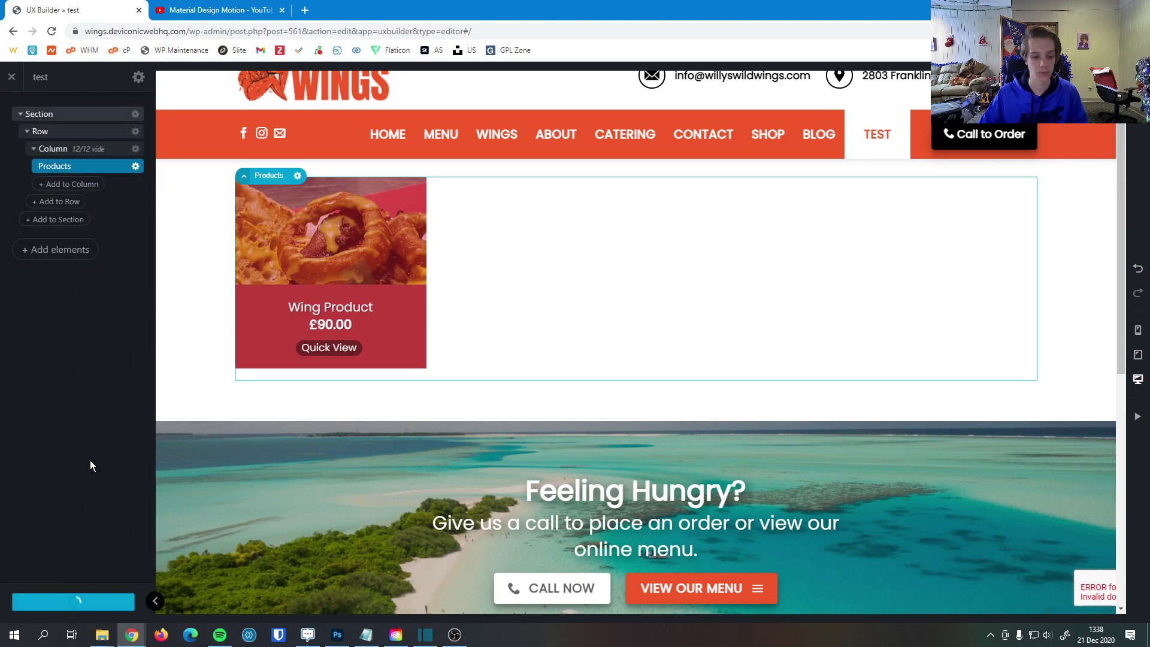